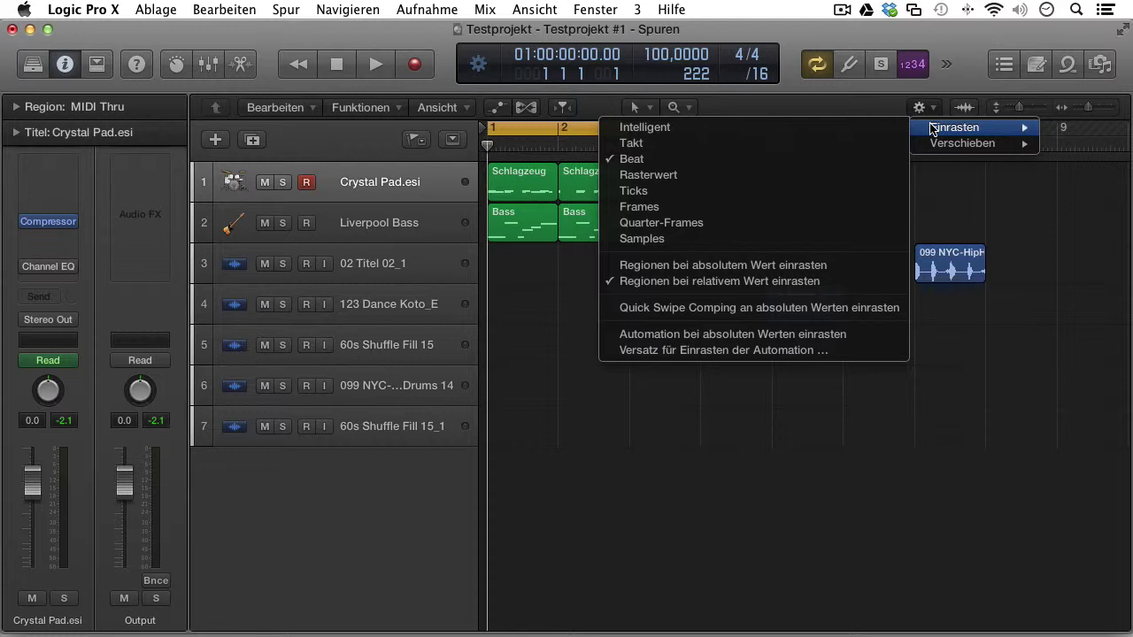
Using Takt snapping, extend the 099 NYC-HipHop Drums 14 region back to bar 6 and split it at bar 7 with the Scissors tool.
{"action": "left_click", "coordinate": [718, 146]}
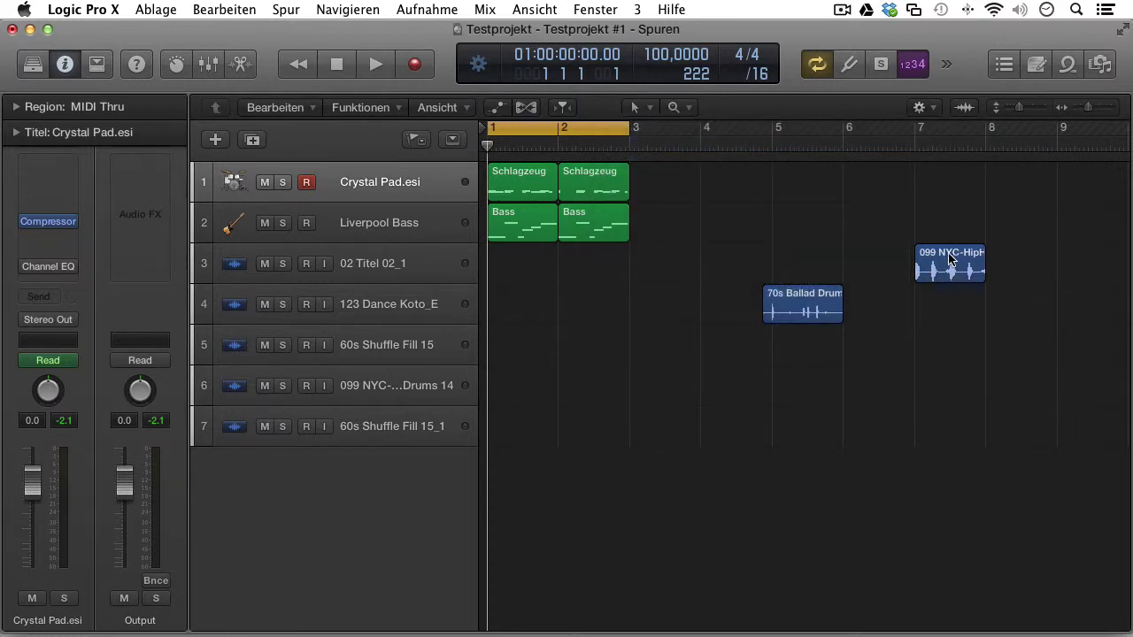
{"action": "left_click_drag", "start_coordinate": [947, 259], "coordinate": [1009, 280]}
{"action": "key", "text": "t"}
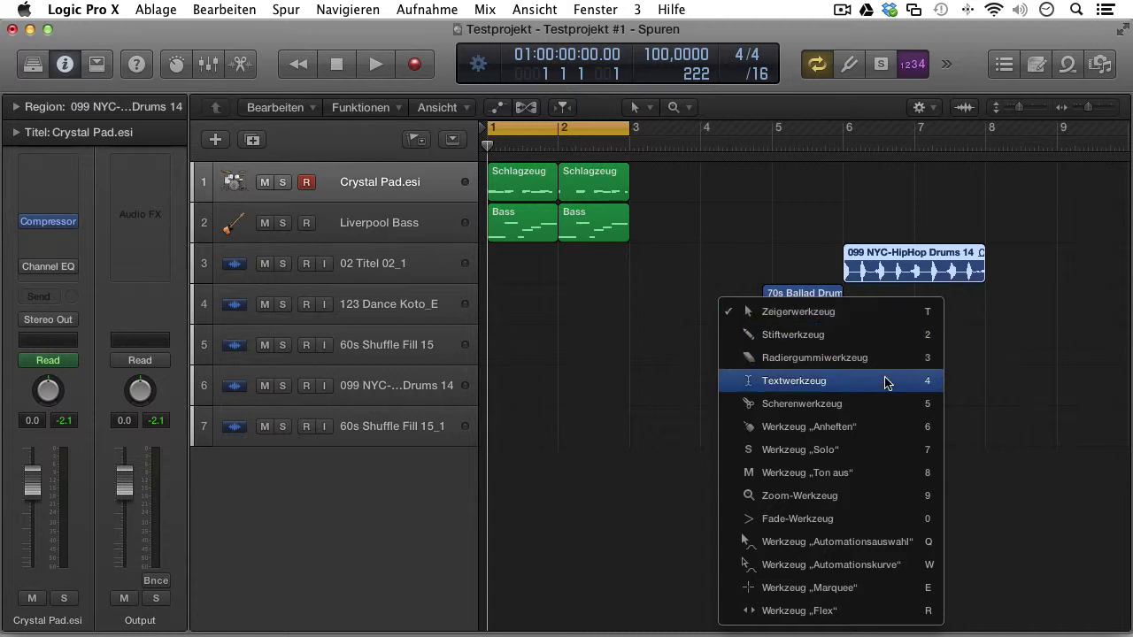
{"action": "left_click", "coordinate": [873, 402]}
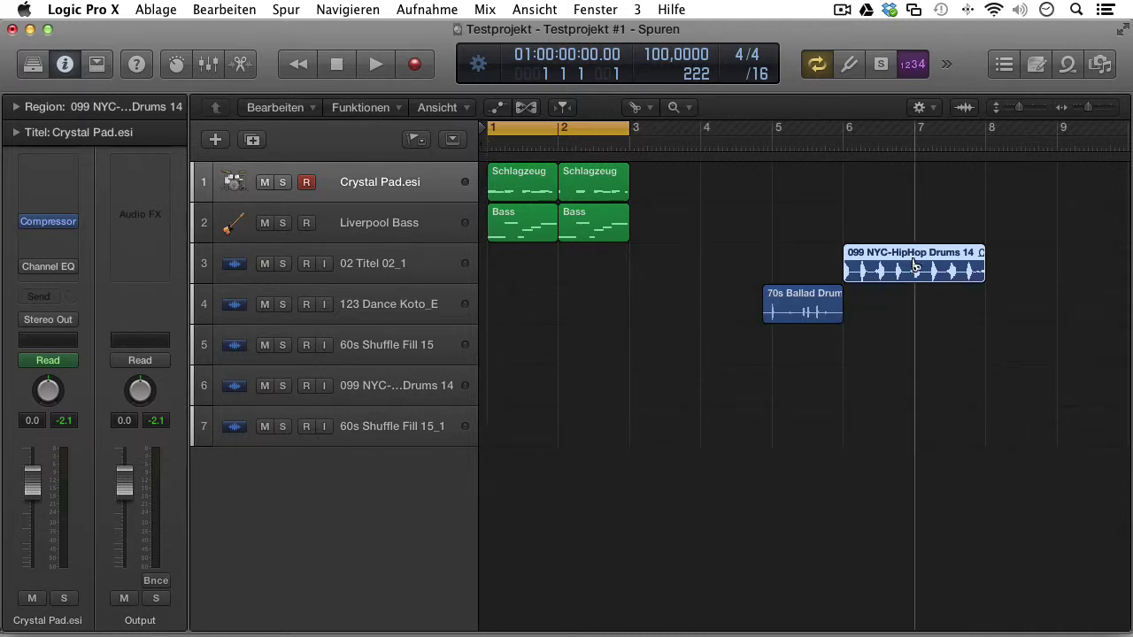
{"action": "mouse_move", "coordinate": [915, 264]}
{"action": "left_mouse_down"}
{"action": "mouse_move", "coordinate": [970, 265]}
{"action": "mouse_move", "coordinate": [856, 263]}
{"action": "mouse_move", "coordinate": [914, 266]}
{"action": "left_mouse_up"}
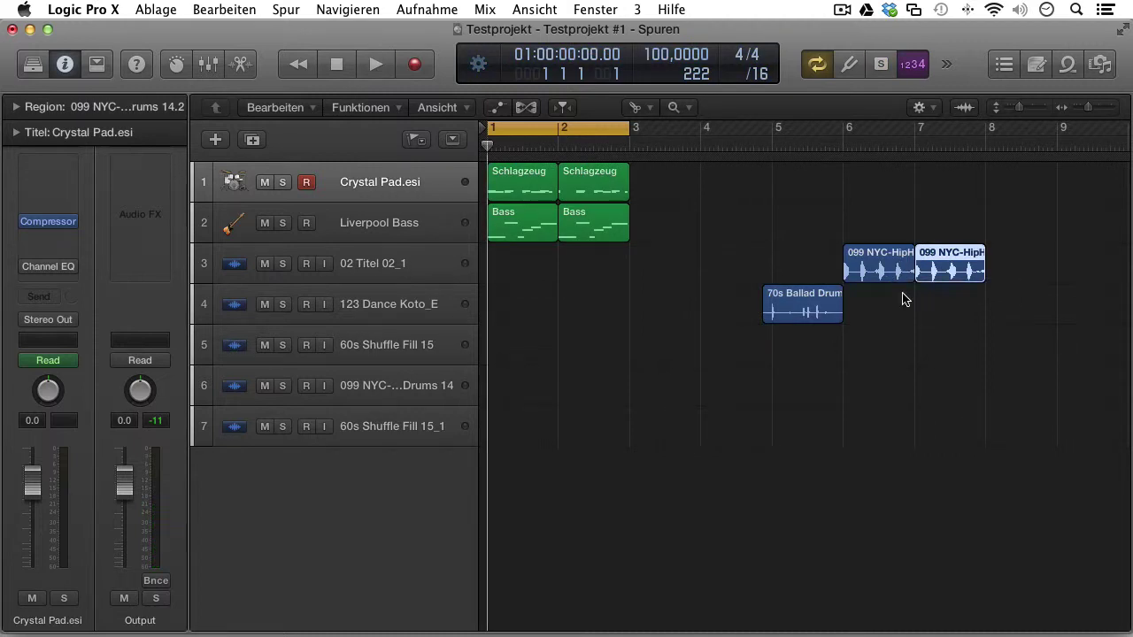
Set snapping to Beat and move the second half of the split drum region to start at bar 8 with the Pointer tool.
{"action": "left_click", "coordinate": [925, 107]}
{"action": "mouse_move", "coordinate": [938, 126]}
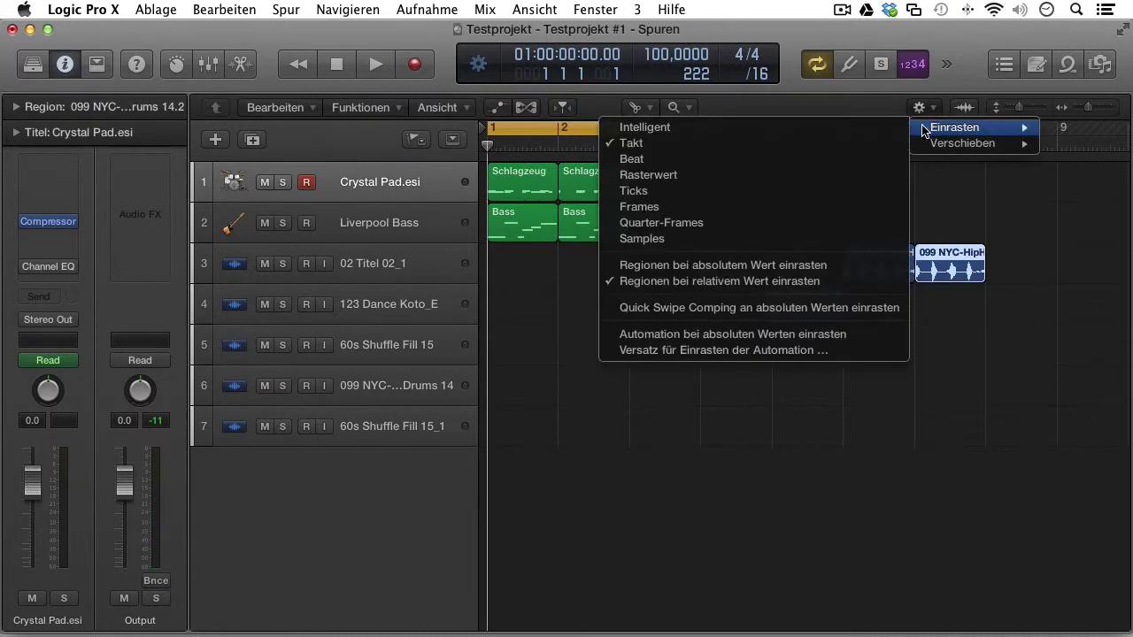
{"action": "left_click", "coordinate": [724, 165]}
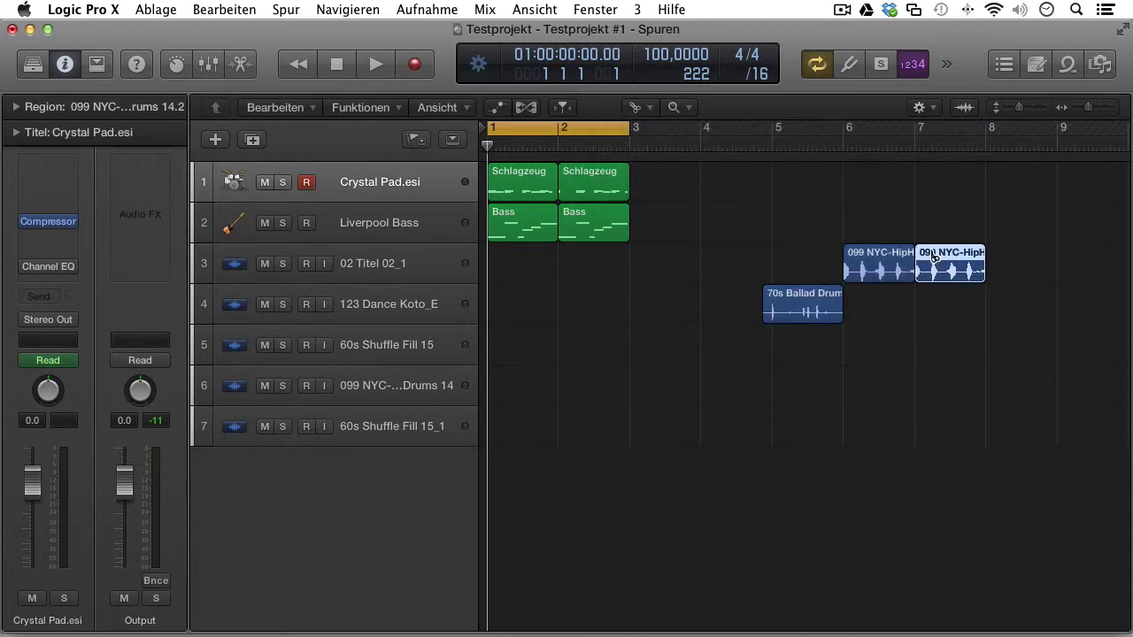
{"action": "key", "text": "t"}
{"action": "key", "text": "t"}
{"action": "left_click_drag", "start_coordinate": [934, 252], "coordinate": [1055, 273]}
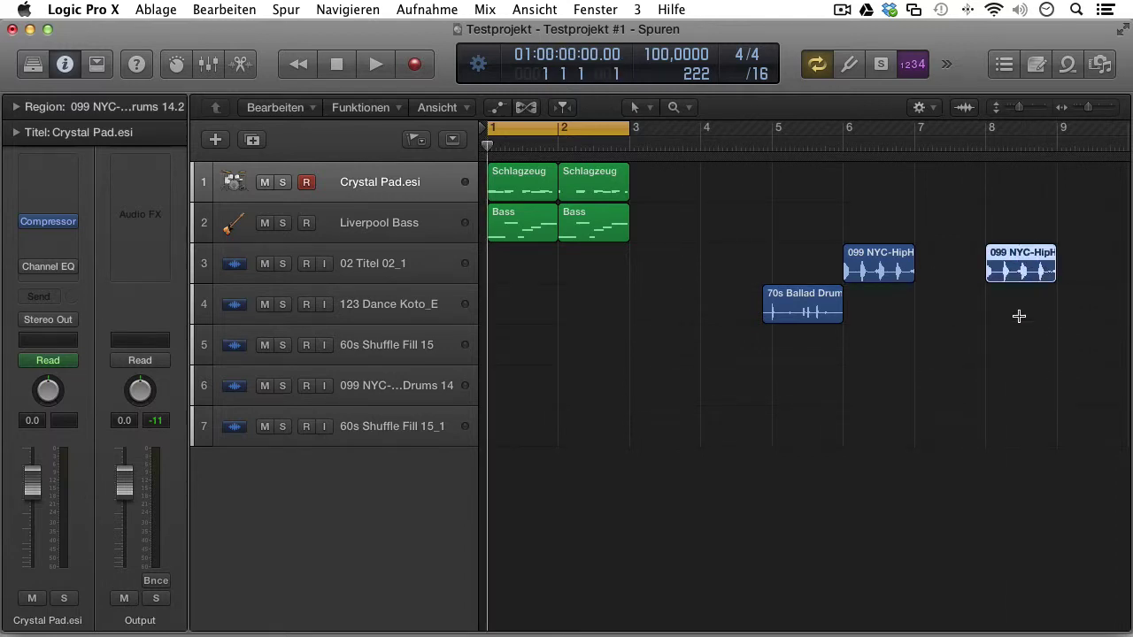
Set the region snapping mode to Rasterwert.
{"action": "left_click", "coordinate": [931, 108]}
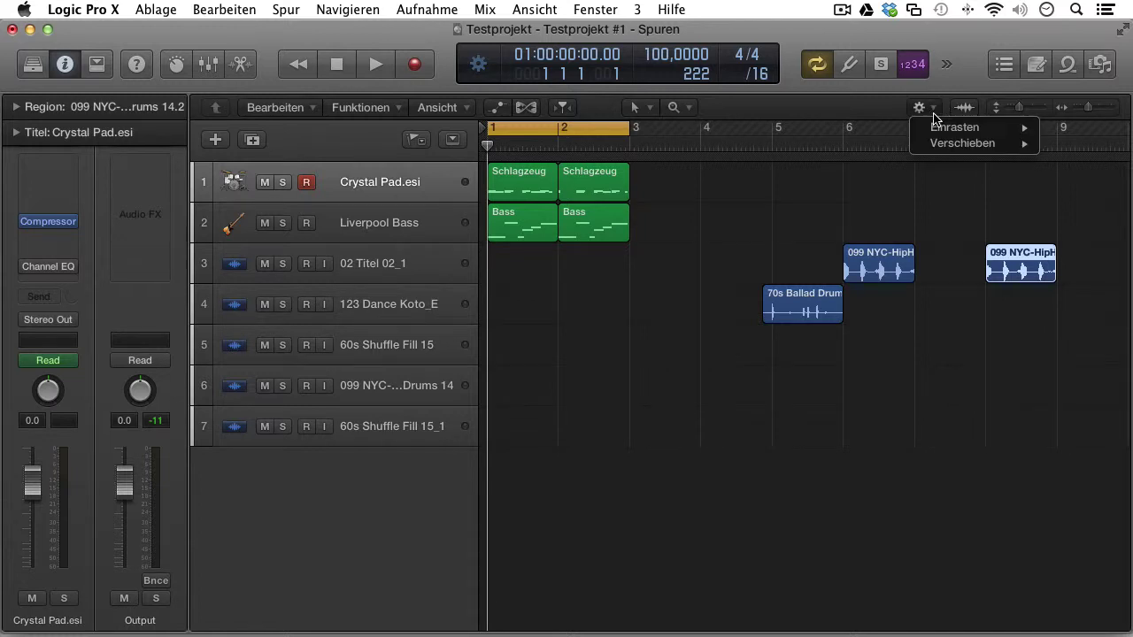
{"action": "mouse_move", "coordinate": [938, 131]}
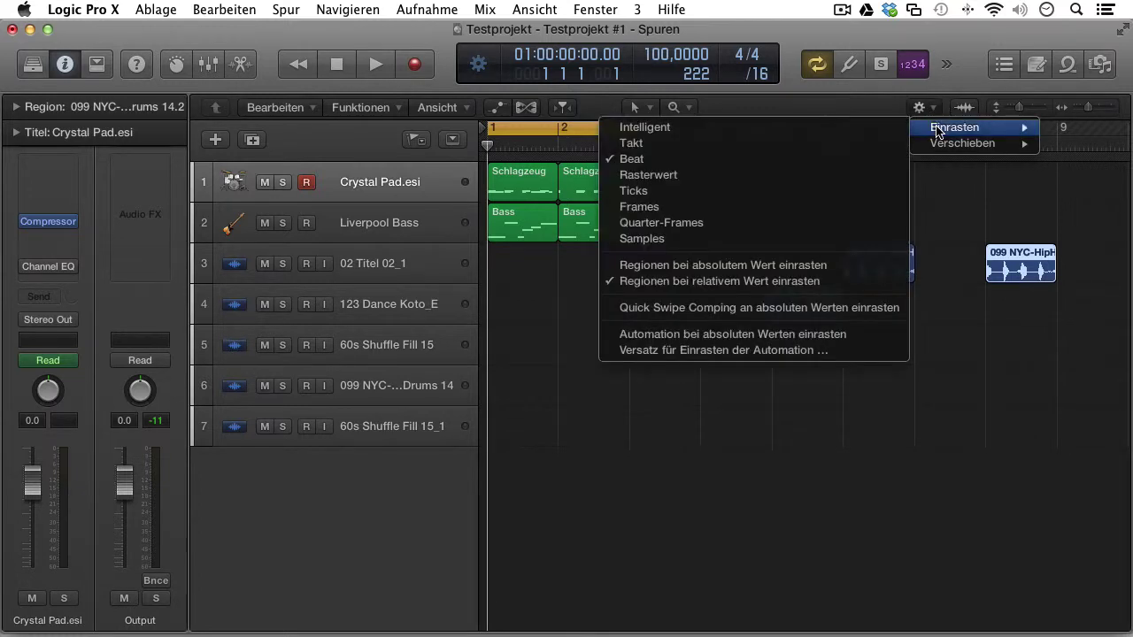
{"action": "left_click", "coordinate": [699, 177]}
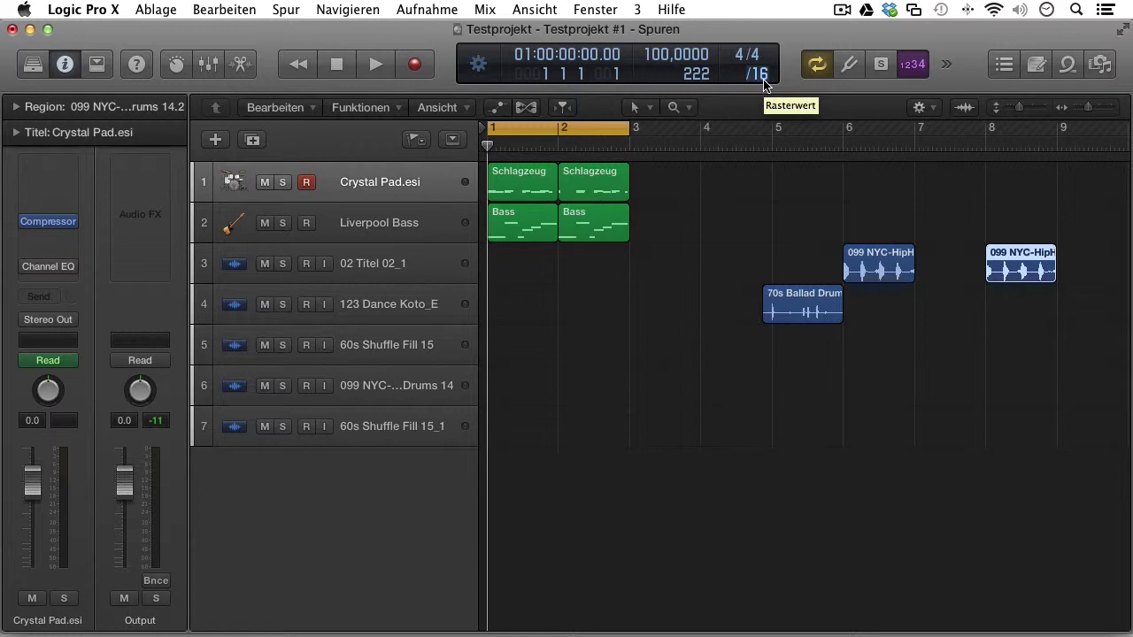
Open the second Schlagzeug region in the piano roll and try the grid divisions /24, /32 and /12.
{"action": "double_click", "coordinate": [598, 173]}
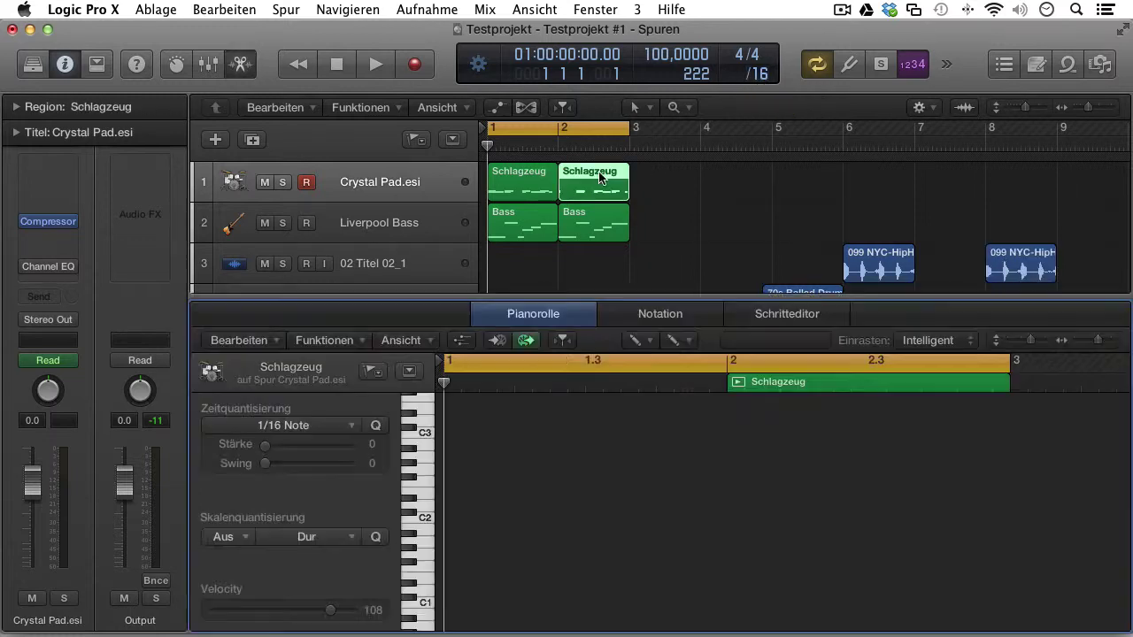
{"action": "left_click", "coordinate": [758, 78]}
{"action": "left_click", "coordinate": [773, 88]}
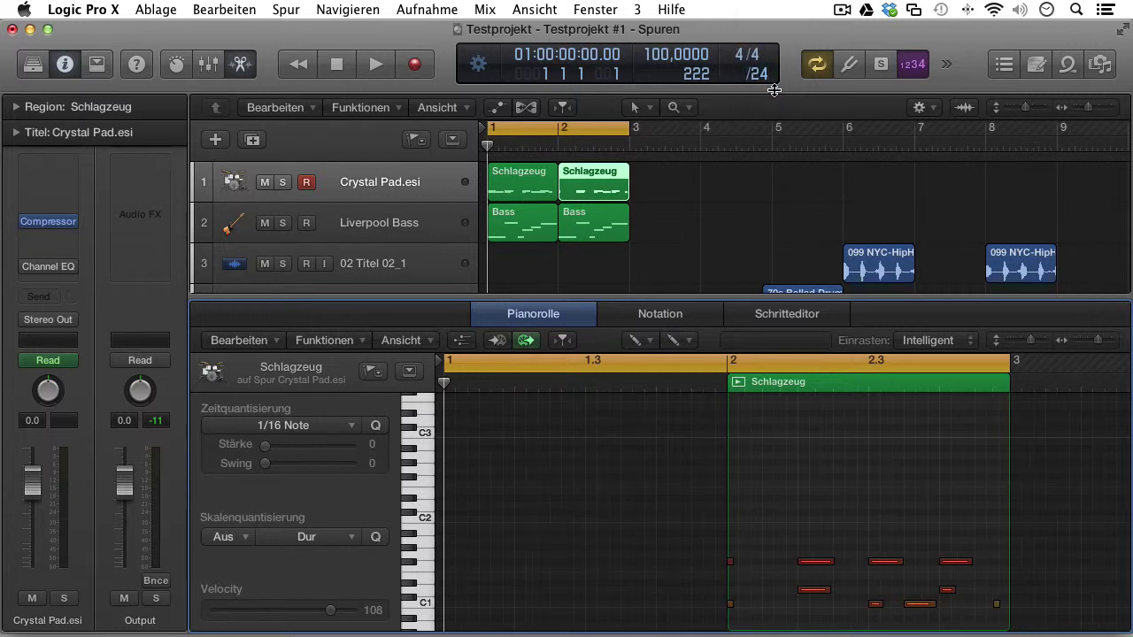
{"action": "left_click", "coordinate": [762, 77]}
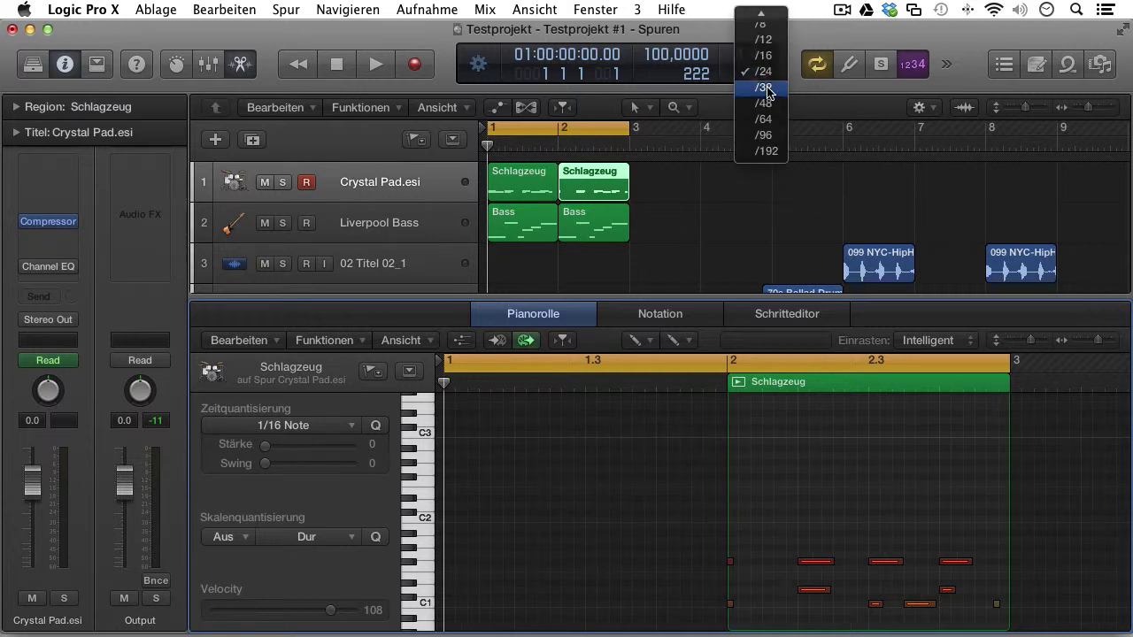
{"action": "left_click", "coordinate": [767, 88]}
{"action": "left_click", "coordinate": [762, 76]}
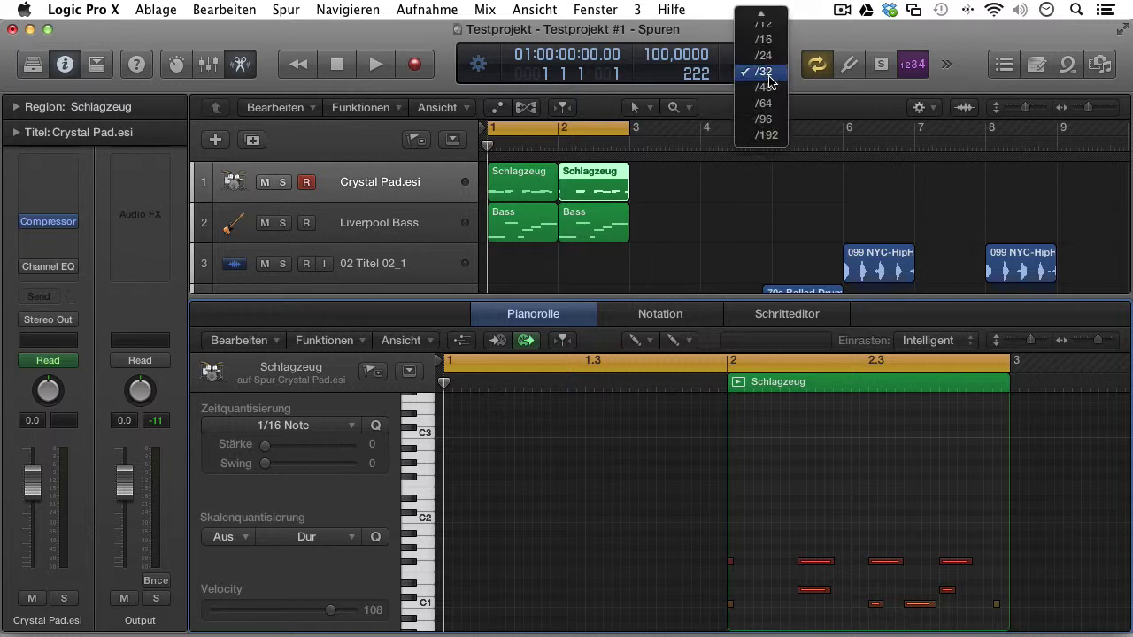
{"action": "left_click", "coordinate": [775, 30]}
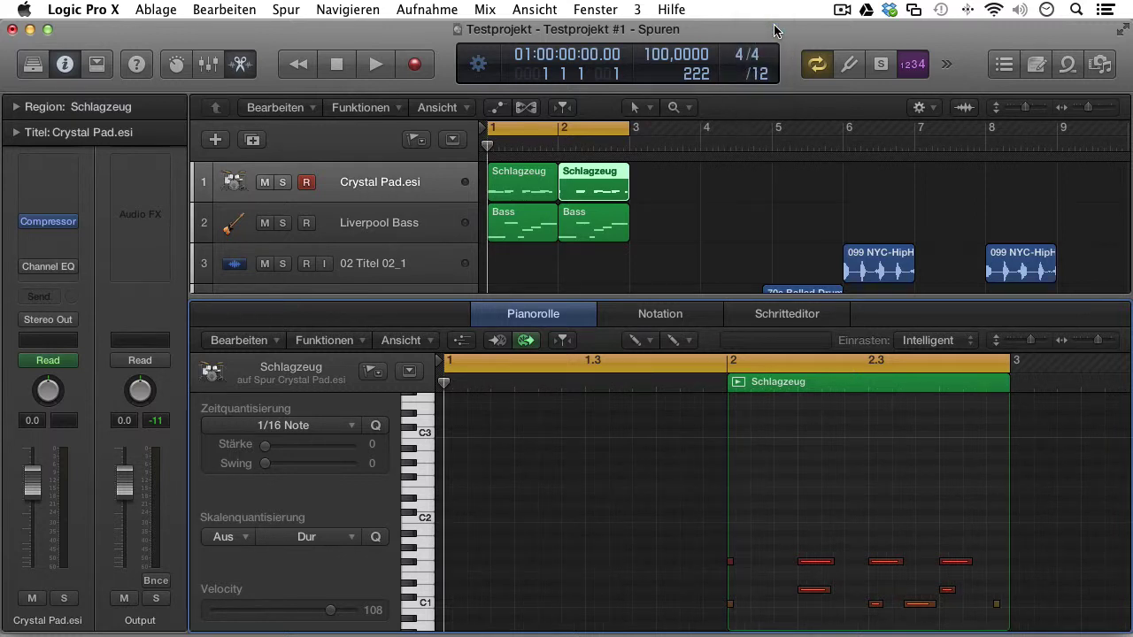
Set the grid division back to /16 and close the piano roll editor.
{"action": "left_click", "coordinate": [765, 75]}
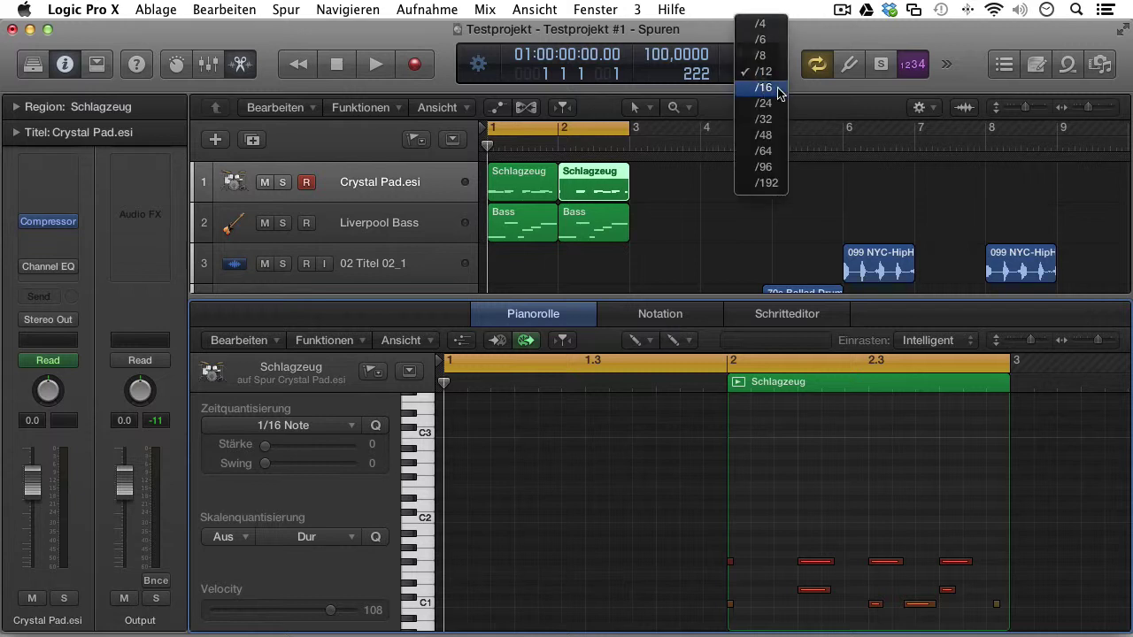
{"action": "left_click", "coordinate": [777, 86]}
{"action": "left_click", "coordinate": [239, 71]}
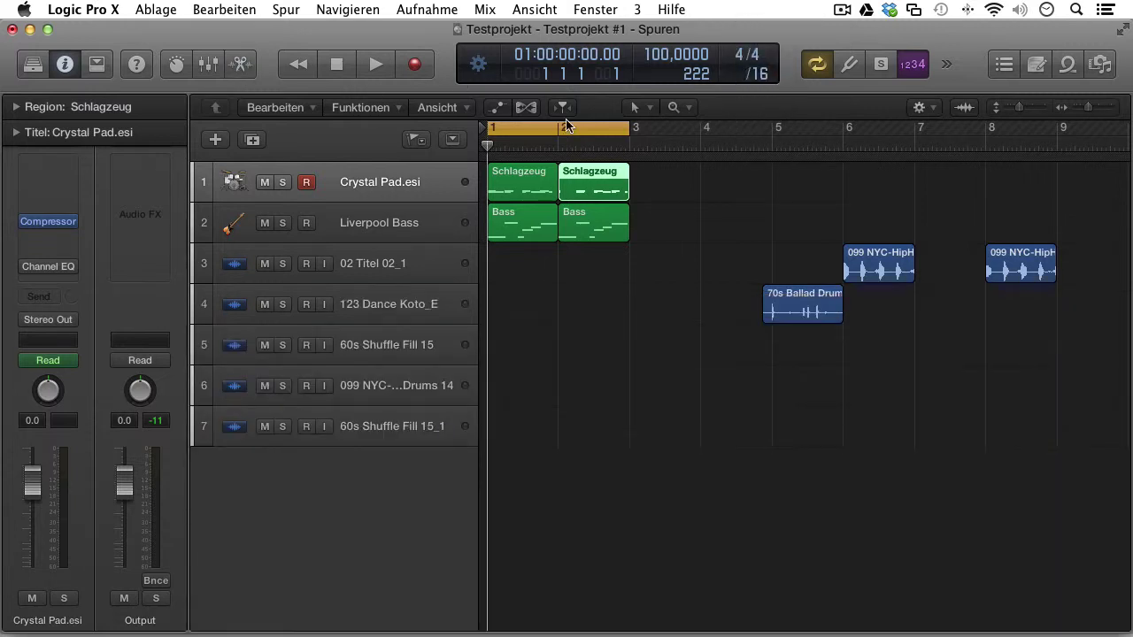
Set snapping to Samples and move the second NYC-HipHop drum region freely to about midway between bars 7 and 8.
{"action": "left_click", "coordinate": [931, 107]}
{"action": "mouse_move", "coordinate": [938, 131]}
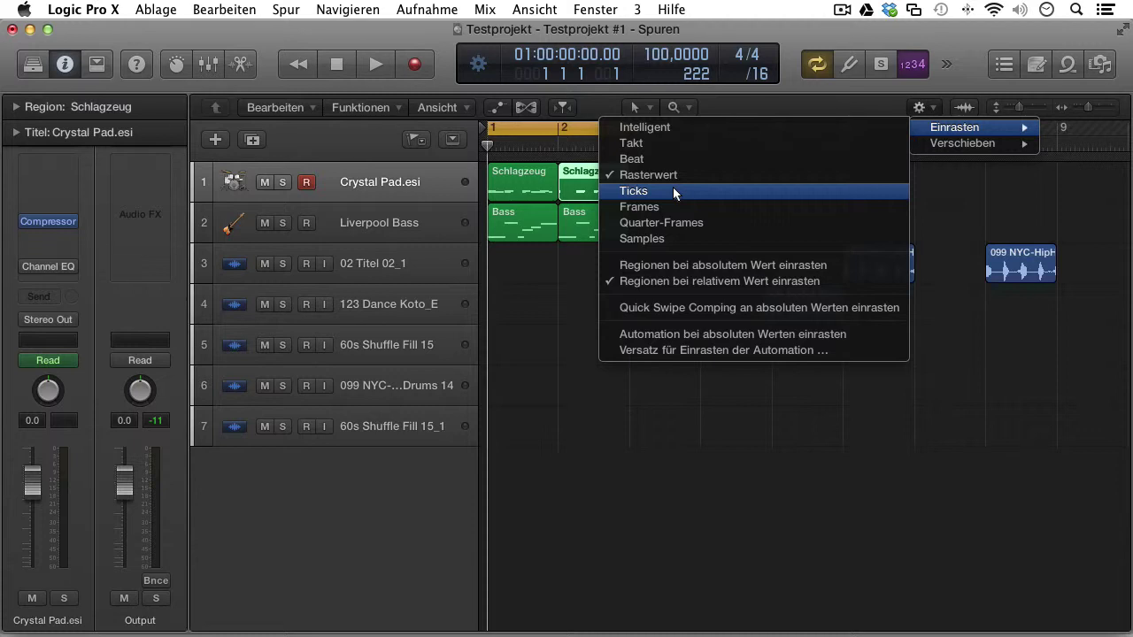
{"action": "left_click", "coordinate": [734, 241]}
{"action": "left_click_drag", "start_coordinate": [1008, 255], "coordinate": [978, 257]}
Set snapping to Takt and move the first NYC-HipHop drum region to start at bar 5.
{"action": "left_click", "coordinate": [920, 107]}
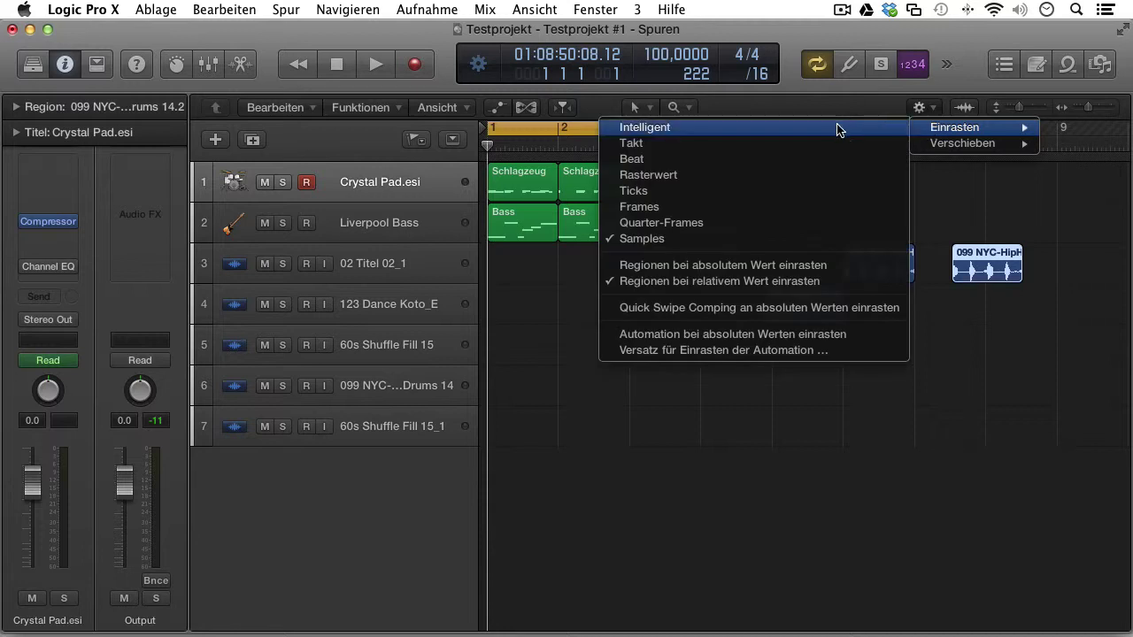
{"action": "left_click", "coordinate": [637, 144]}
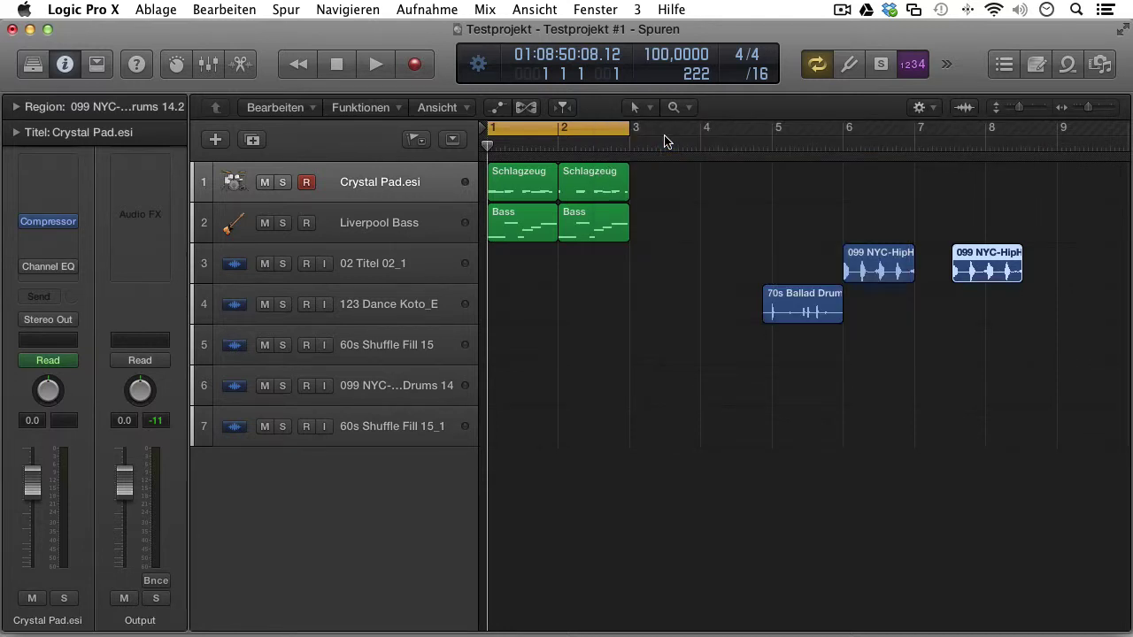
{"action": "left_click_drag", "start_coordinate": [853, 253], "coordinate": [792, 255]}
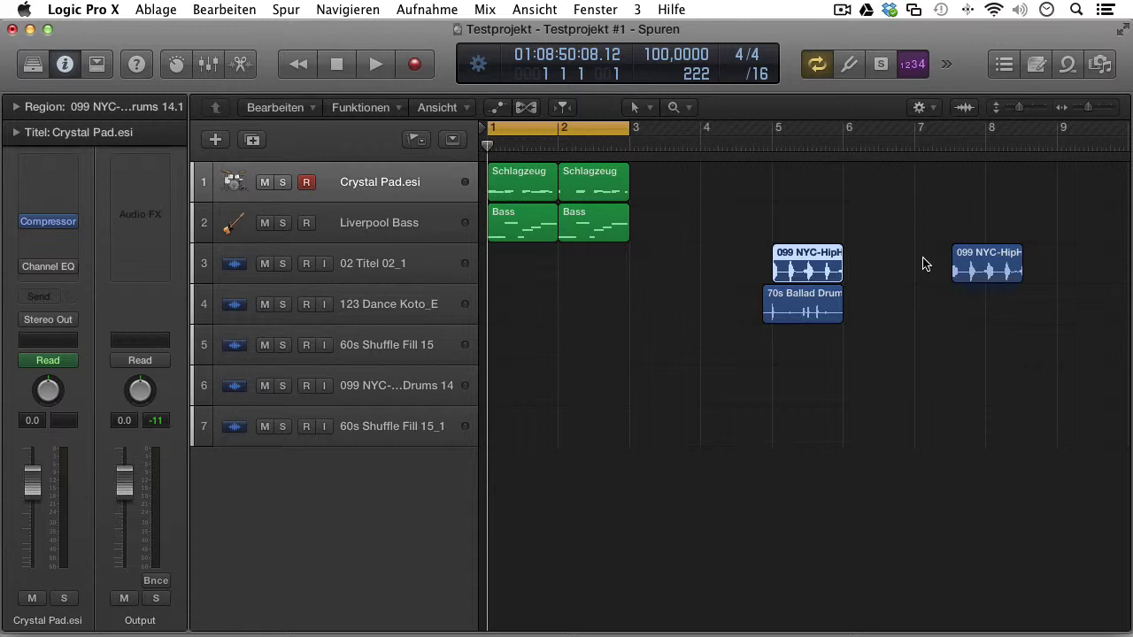
Set snapping to Intelligent and move the first NYC-HipHop drum region to start at bar 4.
{"action": "left_click", "coordinate": [929, 107]}
{"action": "mouse_move", "coordinate": [940, 127]}
{"action": "left_click", "coordinate": [779, 126]}
{"action": "left_click_drag", "start_coordinate": [828, 264], "coordinate": [741, 258]}
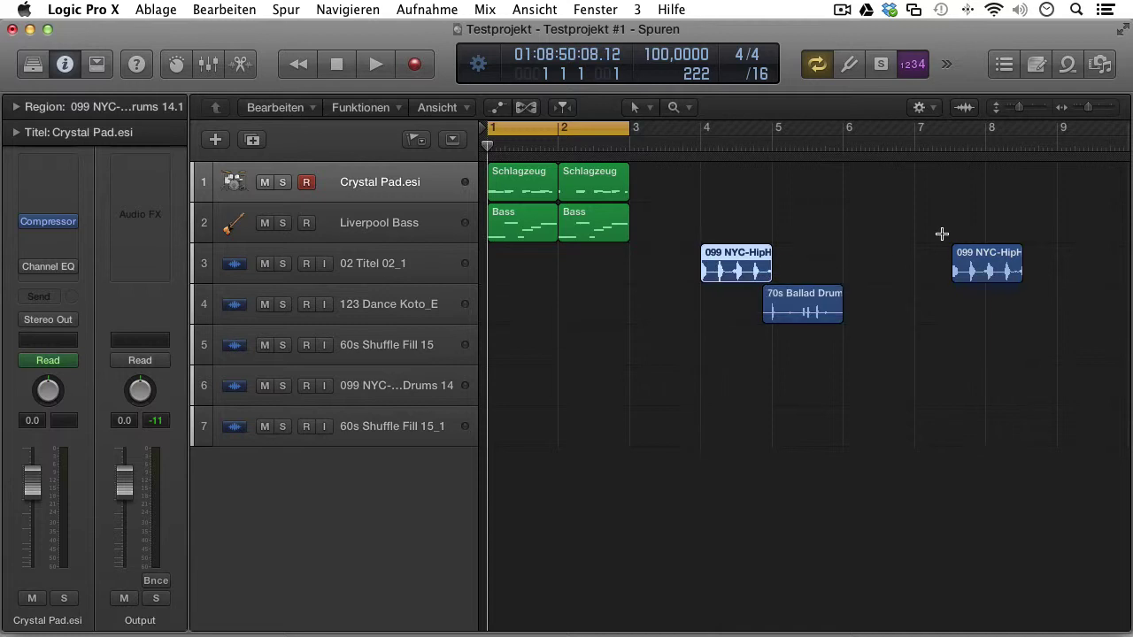
Align the start of the second NYC-HipHop drum region exactly with bar 8, working at close zoom.
{"action": "left_click_drag", "start_coordinate": [956, 253], "coordinate": [1004, 322]}
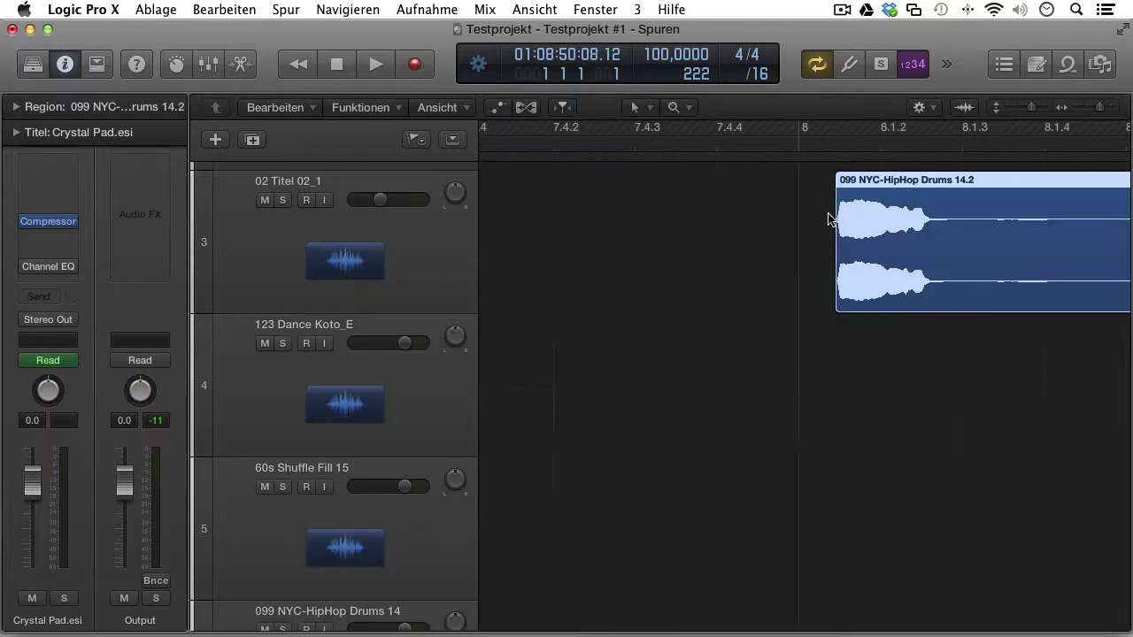
{"action": "left_click_drag", "start_coordinate": [849, 183], "coordinate": [819, 193]}
{"action": "left_click", "coordinate": [711, 254], "text": "ctrl+alt"}
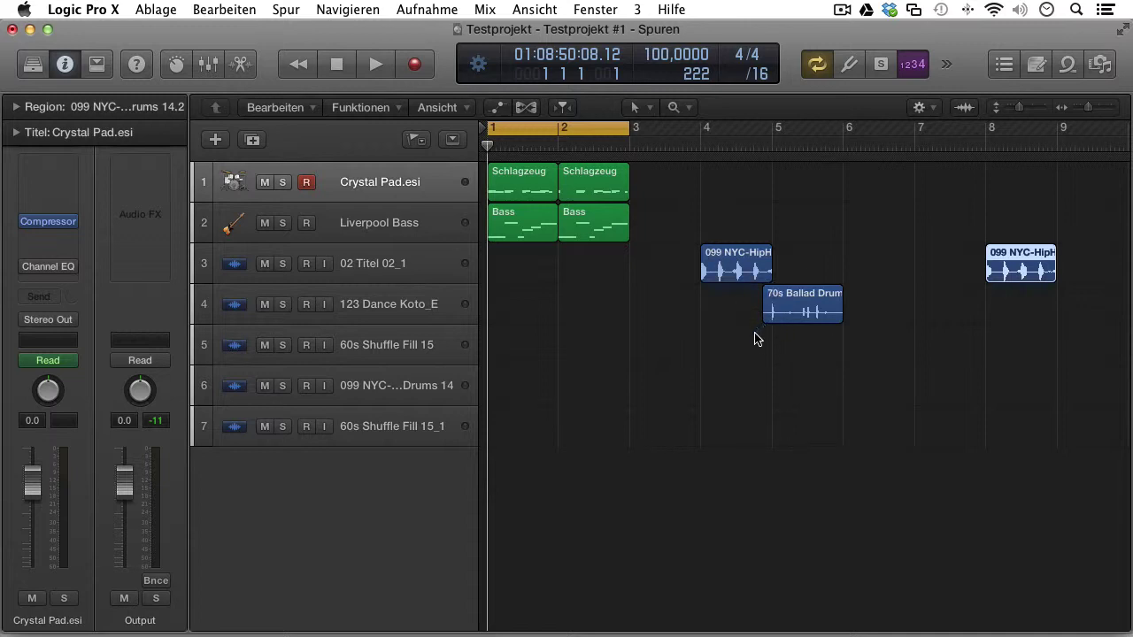
Inspect the 70s Ballad Drums region's upbeat, set snapping to Takt and move the region one bar later, starting just before bar 6.
{"action": "left_click_drag", "start_coordinate": [752, 341], "coordinate": [785, 281]}
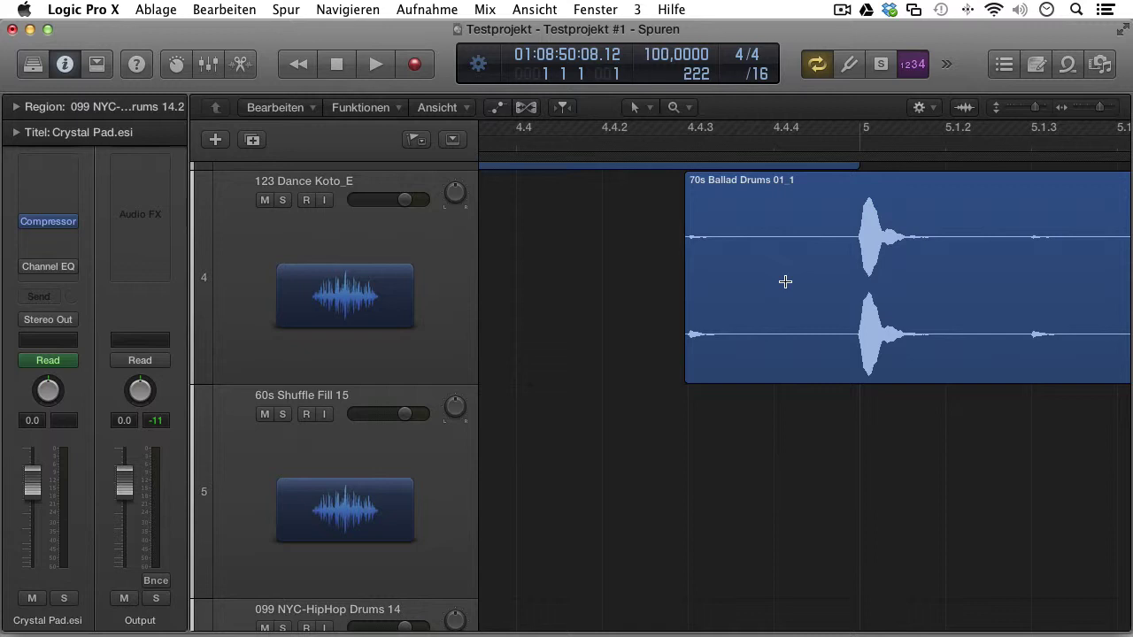
{"action": "left_click", "coordinate": [817, 429], "text": "ctrl+alt"}
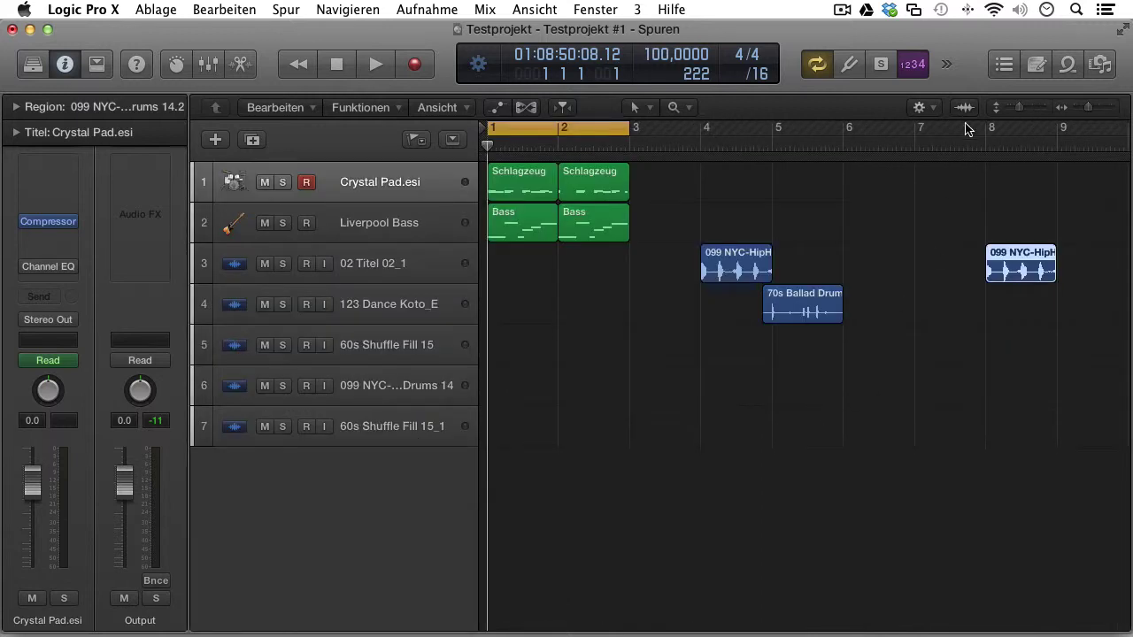
{"action": "left_click", "coordinate": [937, 110]}
{"action": "mouse_move", "coordinate": [940, 128]}
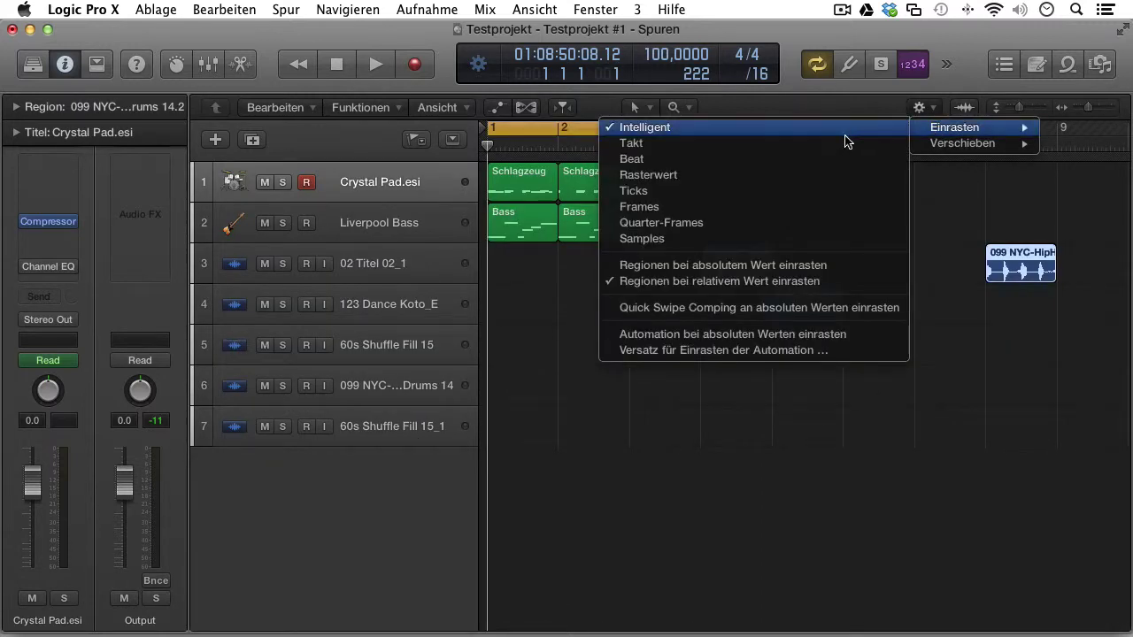
{"action": "left_click", "coordinate": [839, 143]}
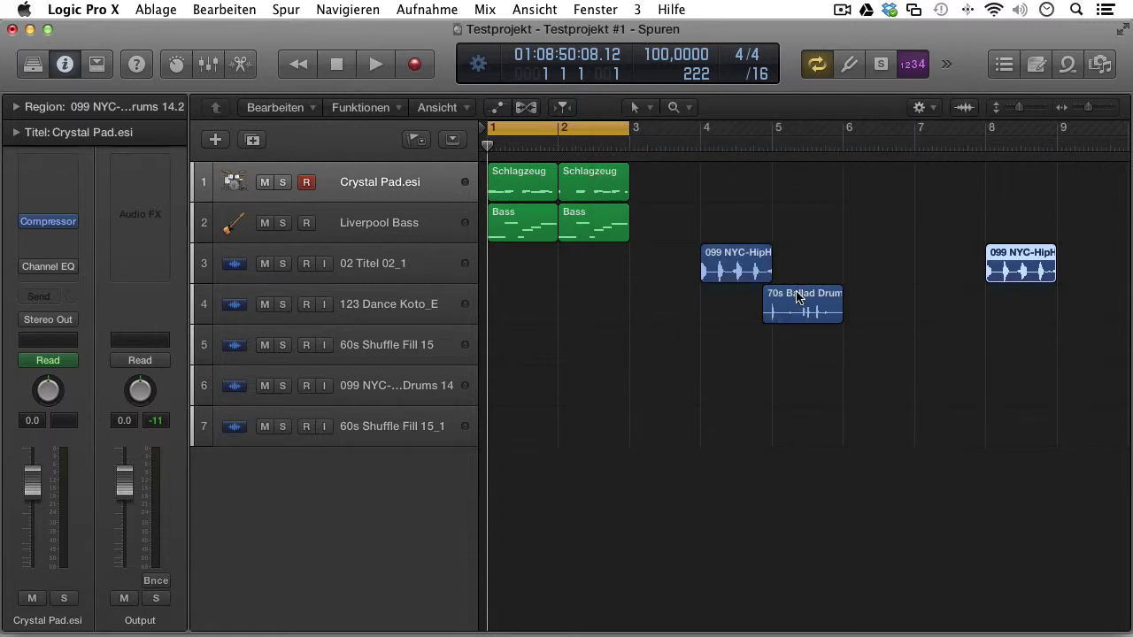
{"action": "left_click_drag", "start_coordinate": [796, 298], "coordinate": [918, 334]}
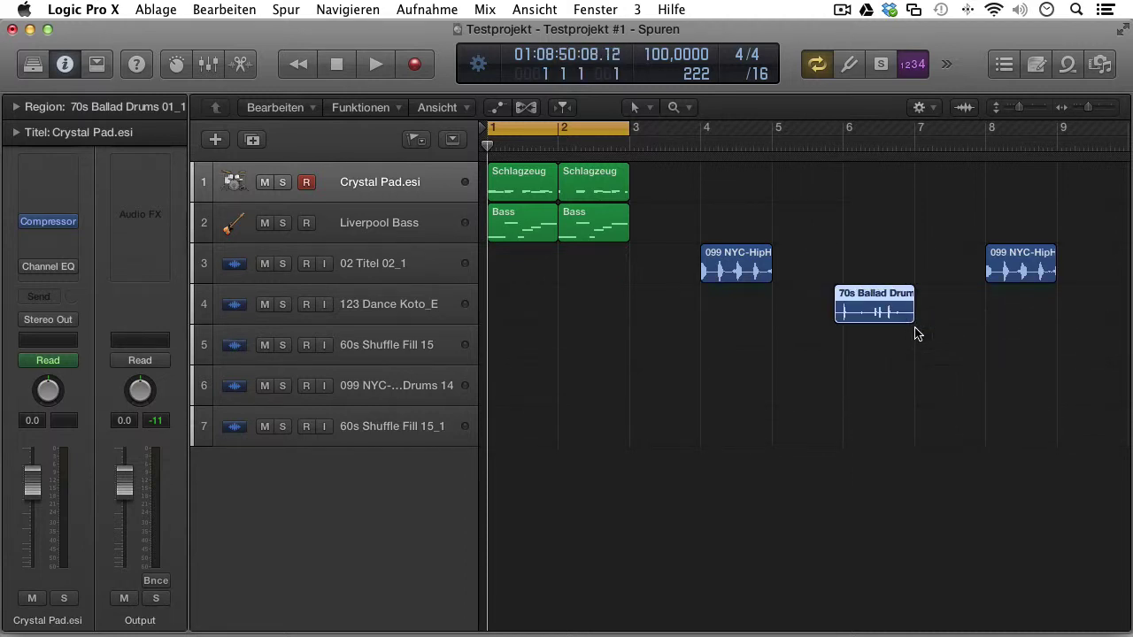
Switch region snapping to absolute values and move the 70s Ballad Drums region to start exactly at bar 6.
{"action": "left_click", "coordinate": [937, 107]}
{"action": "mouse_move", "coordinate": [991, 127]}
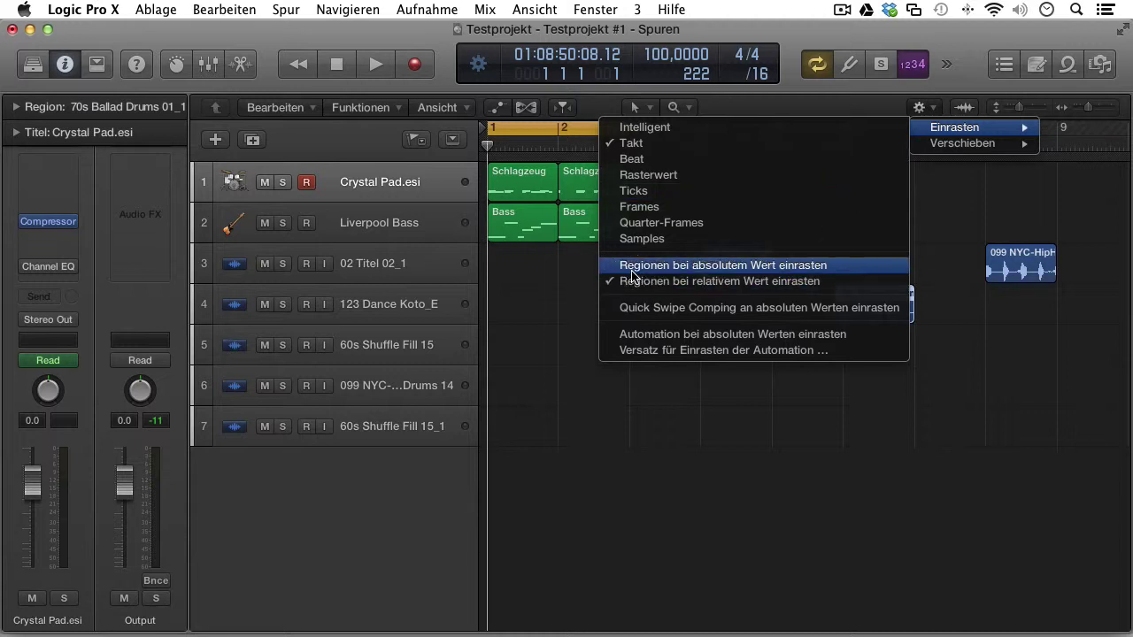
{"action": "left_click", "coordinate": [783, 265]}
{"action": "left_click_drag", "start_coordinate": [851, 295], "coordinate": [885, 296]}
{"action": "left_click_drag", "start_coordinate": [931, 293], "coordinate": [884, 282]}
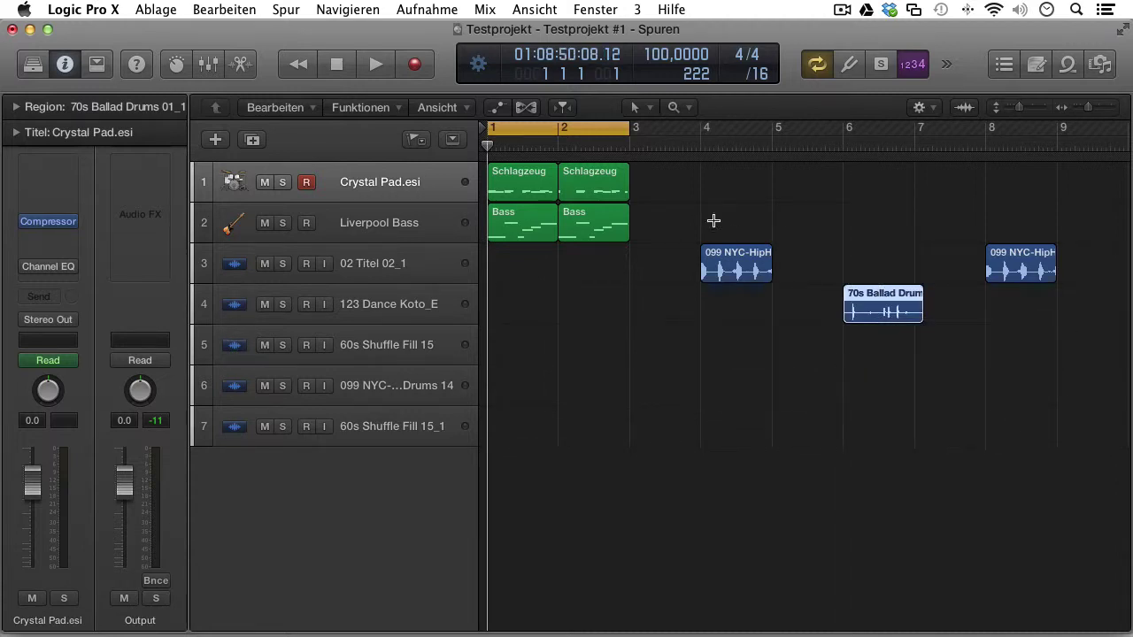
Show track automation and draw a volume curve on 123 Dance Koto_E that rises to +1.7 dB around bar 6 and returns to 0.0 dB.
{"action": "left_click", "coordinate": [497, 108]}
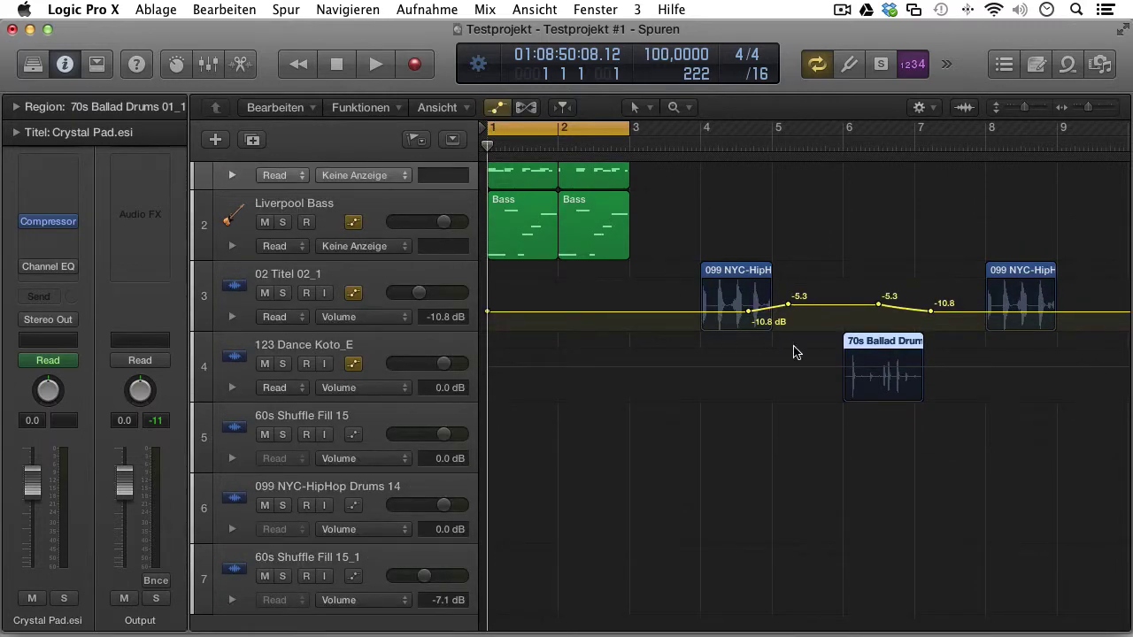
{"action": "key", "text": "z"}
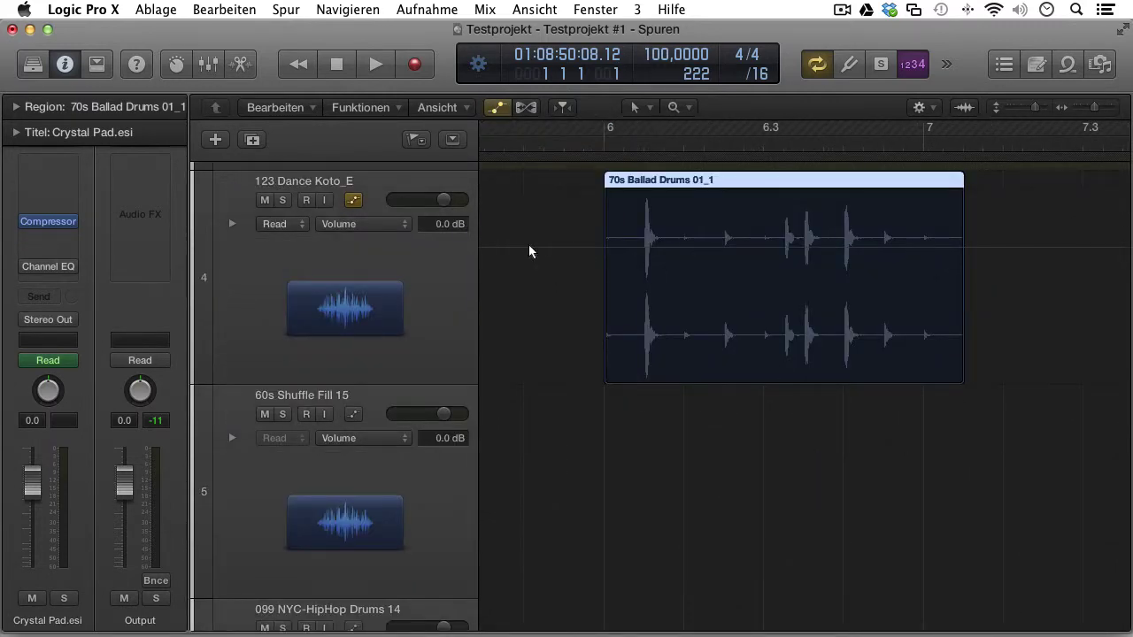
{"action": "left_click", "coordinate": [554, 248]}
{"action": "left_click", "coordinate": [555, 247]}
{"action": "left_click", "coordinate": [581, 246]}
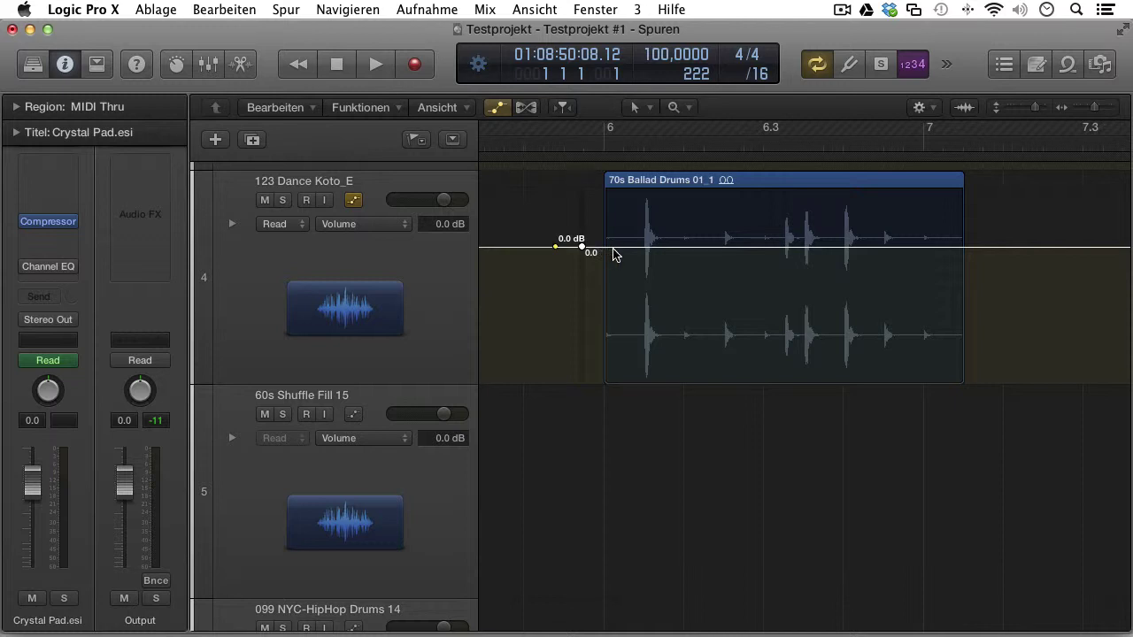
{"action": "left_click", "coordinate": [626, 247]}
{"action": "left_click", "coordinate": [675, 246]}
{"action": "left_click_drag", "start_coordinate": [612, 254], "coordinate": [707, 245]}
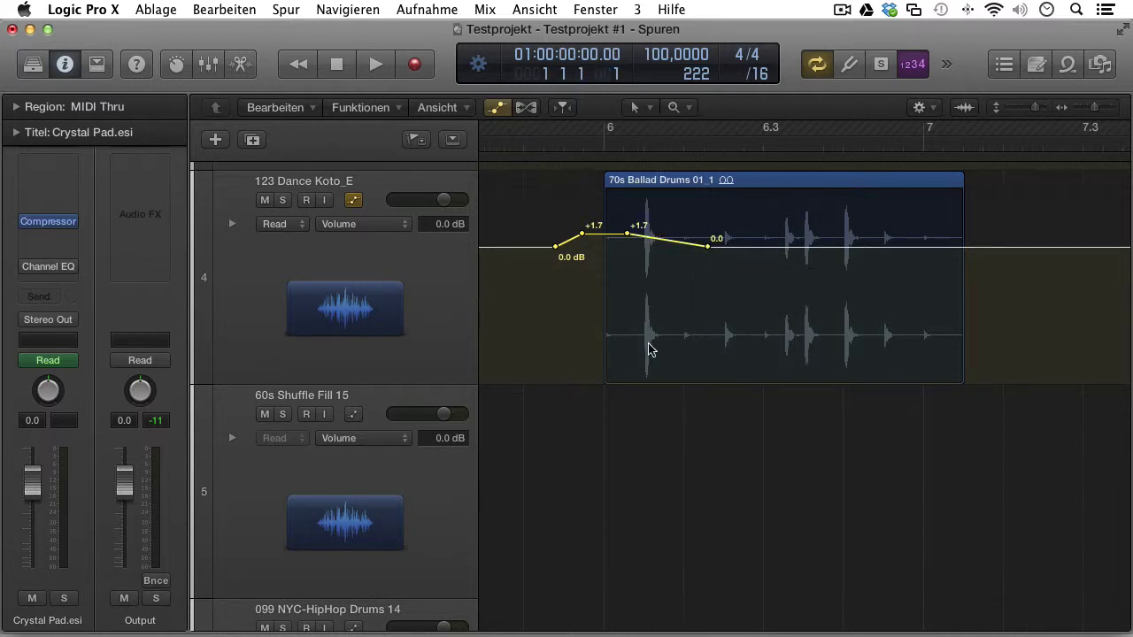
Turn on snapping automation to absolute values and add a volume jump from 0.0 to +4.3 dB at bar 7 on 123 Dance Koto_E.
{"action": "left_click", "coordinate": [934, 106]}
{"action": "mouse_move", "coordinate": [936, 129]}
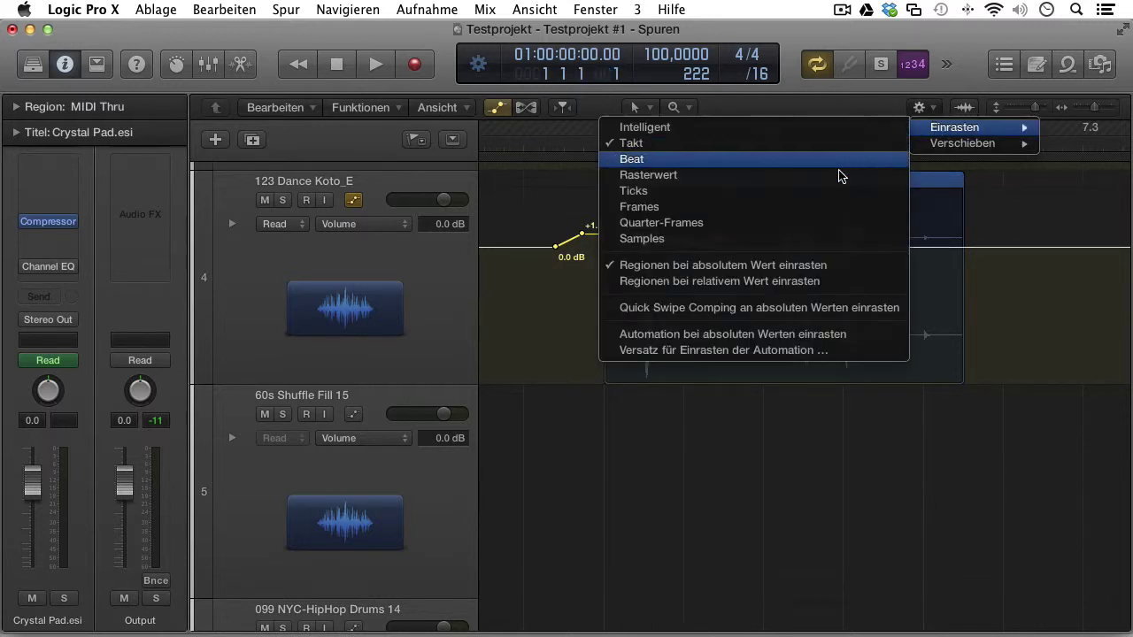
{"action": "left_click", "coordinate": [793, 337]}
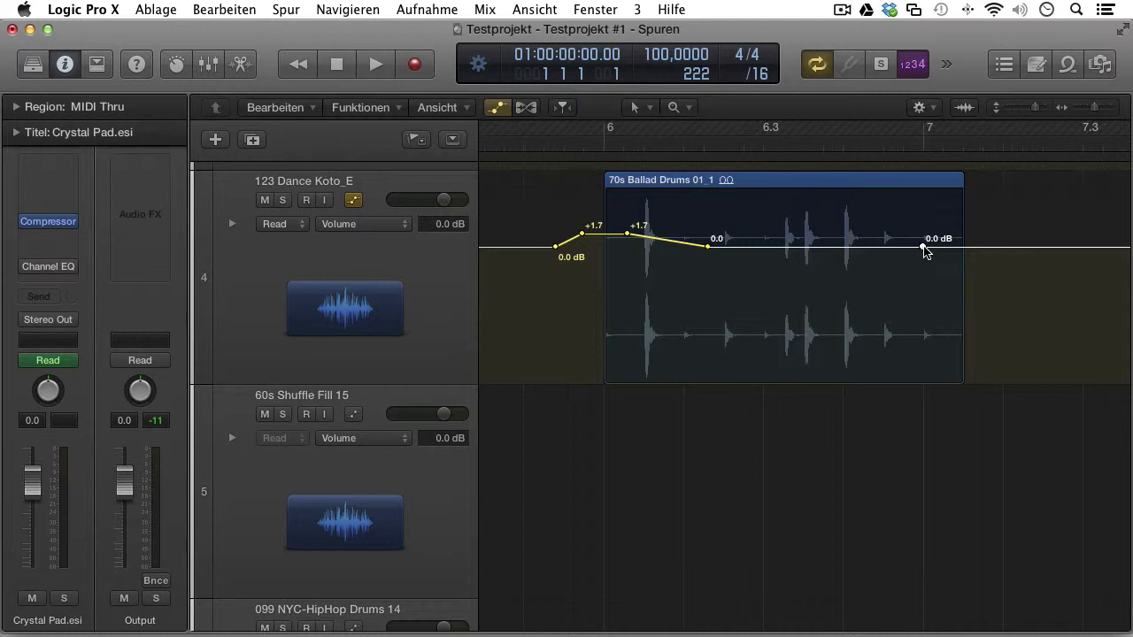
{"action": "left_click_drag", "start_coordinate": [923, 247], "coordinate": [926, 208]}
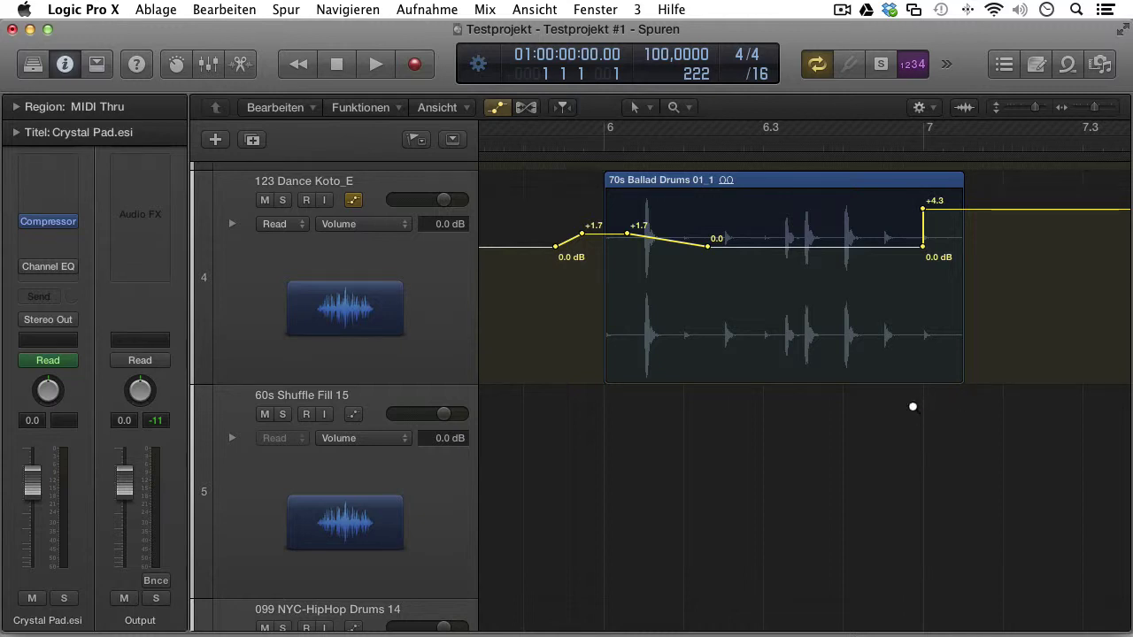
Compare the volume jump with the playhead at bar 7, then examine the automation snap offset (Einrastversatz) in the automation preferences.
{"action": "left_click_drag", "start_coordinate": [912, 406], "coordinate": [953, 202]}
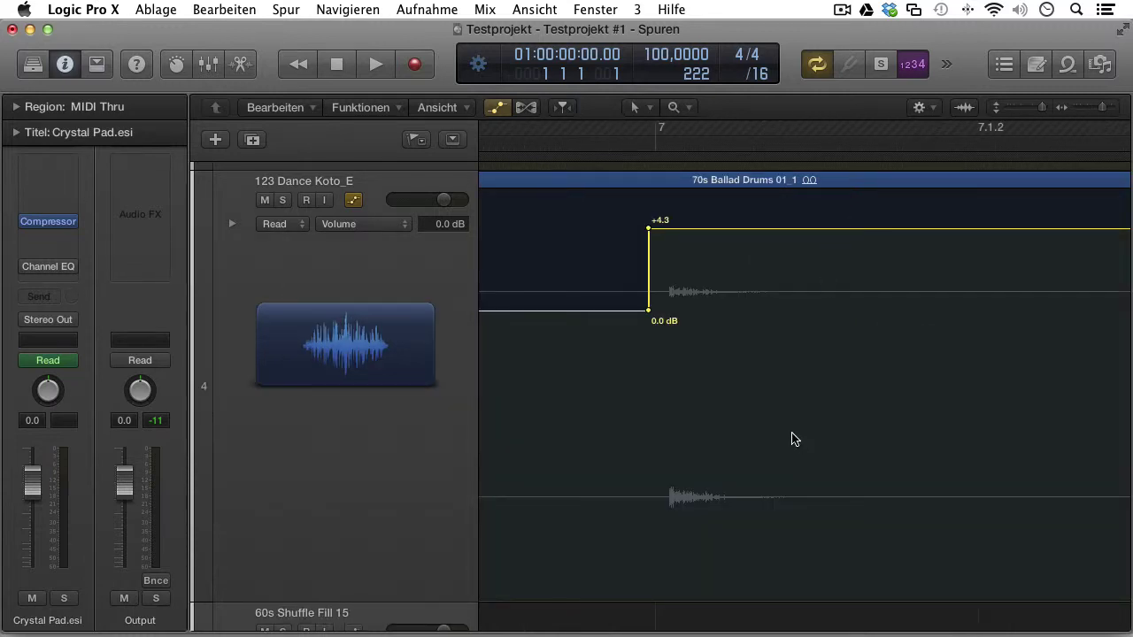
{"action": "left_click", "coordinate": [654, 145]}
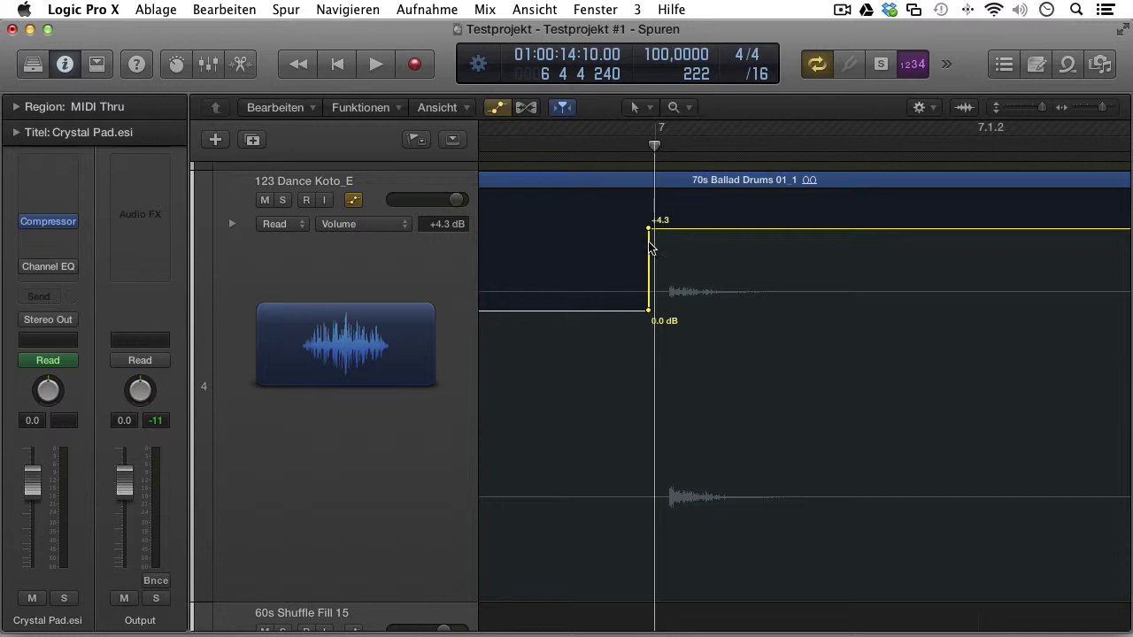
{"action": "left_click", "coordinate": [929, 108]}
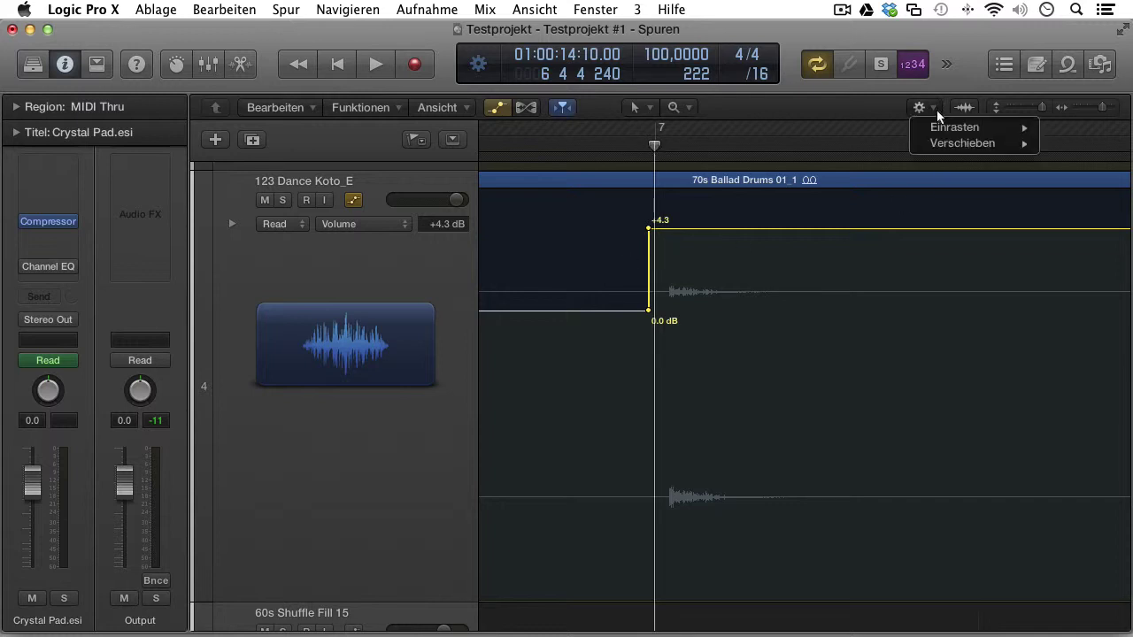
{"action": "mouse_move", "coordinate": [939, 126]}
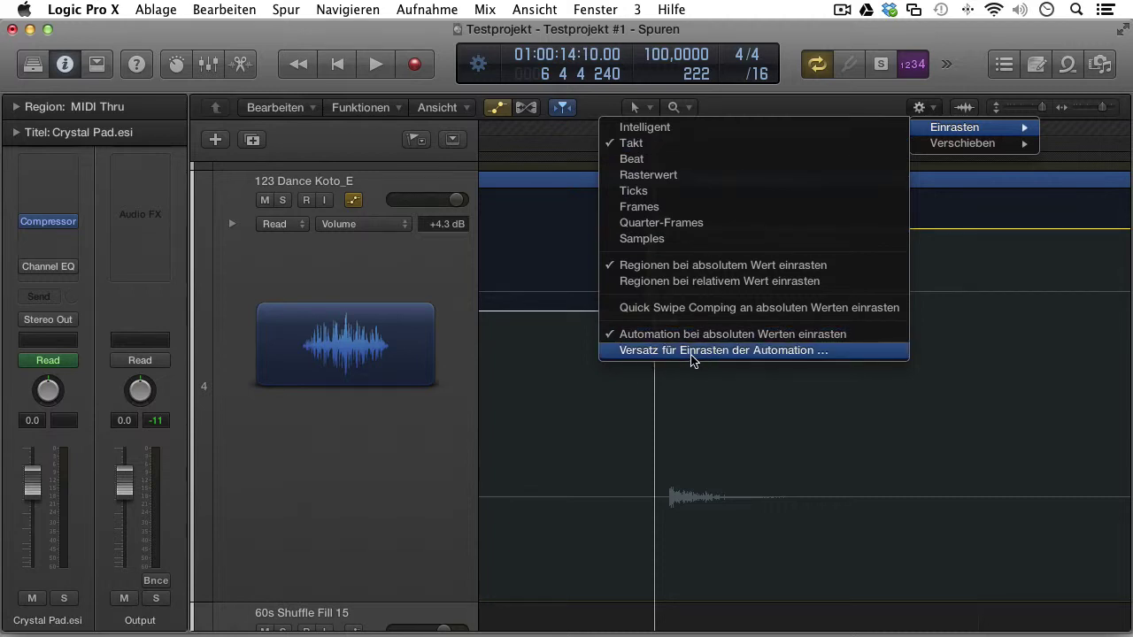
{"action": "left_click", "coordinate": [691, 351]}
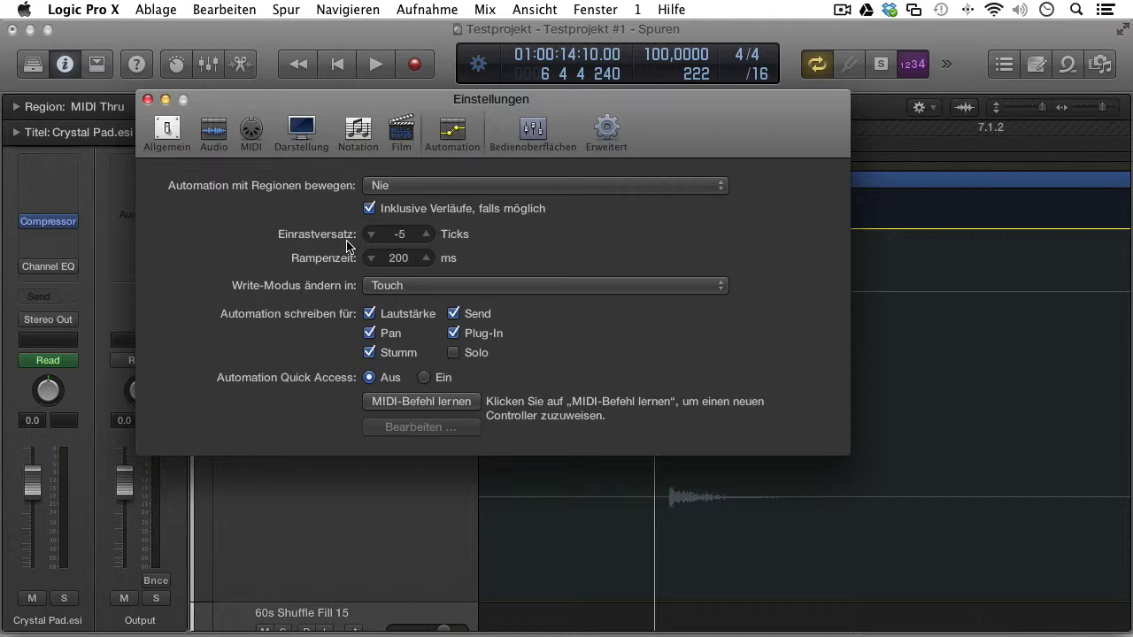
{"action": "left_click", "coordinate": [147, 99]}
{"action": "left_click", "coordinate": [931, 107]}
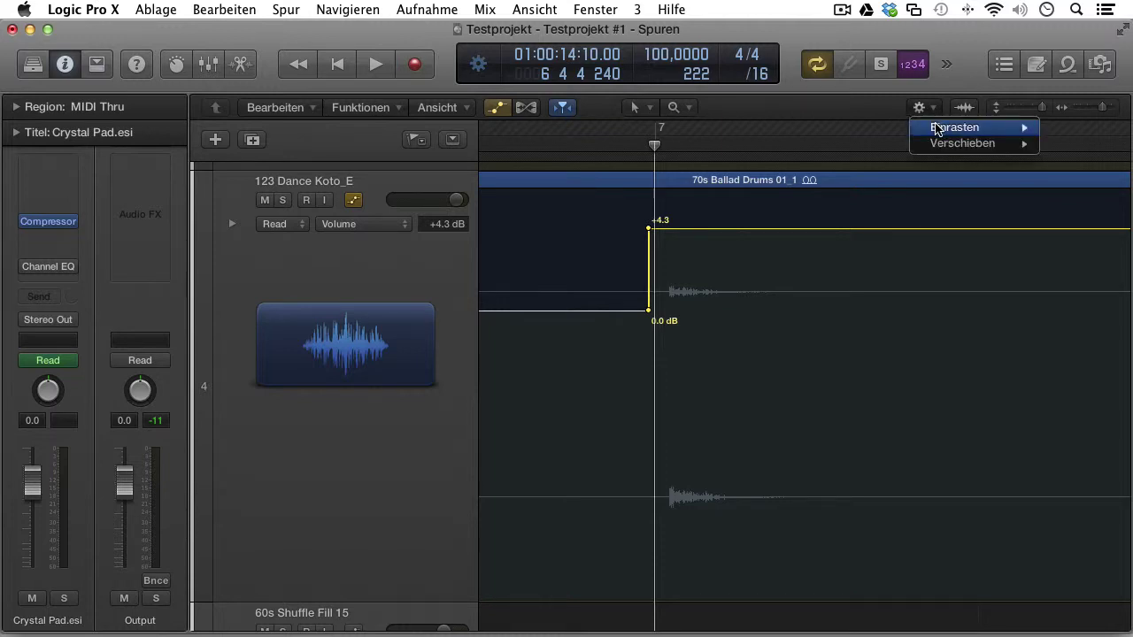
{"action": "mouse_move", "coordinate": [936, 128]}
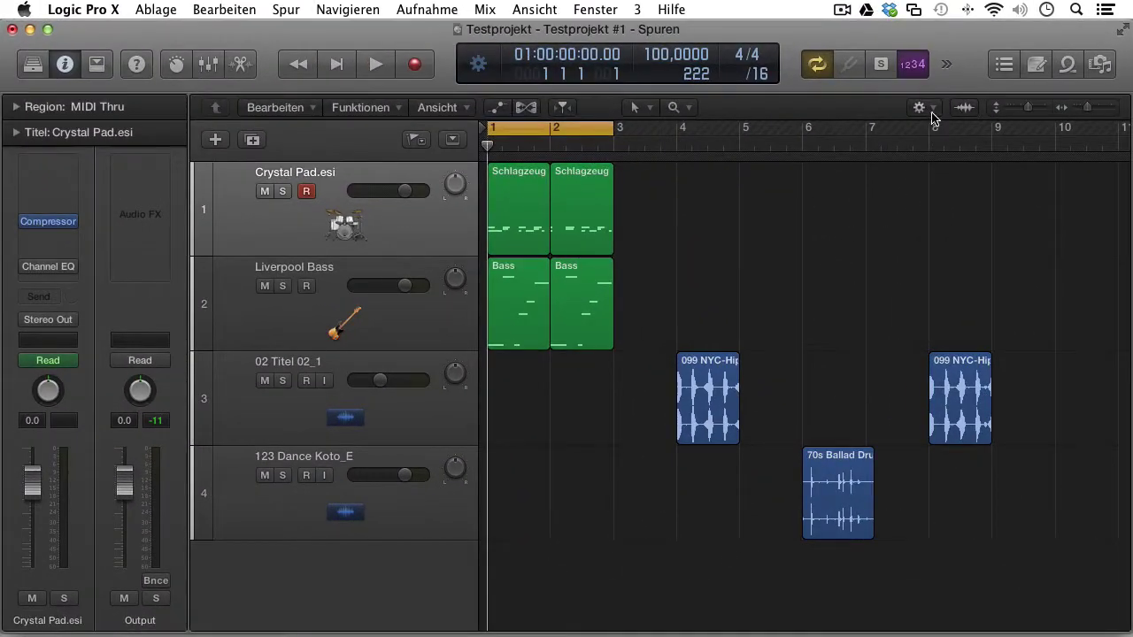
With the drag mode on Überlappung, move the second NYC-HipHop drum region from bar 8 so it overlaps the first one.
{"action": "left_click", "coordinate": [932, 110]}
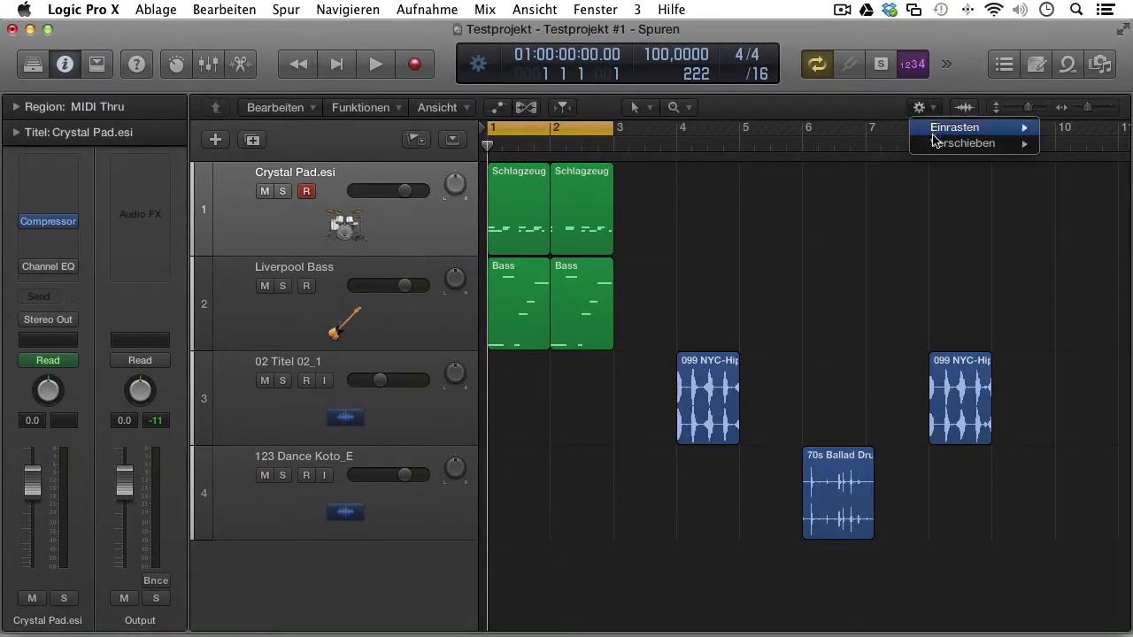
{"action": "mouse_move", "coordinate": [936, 146]}
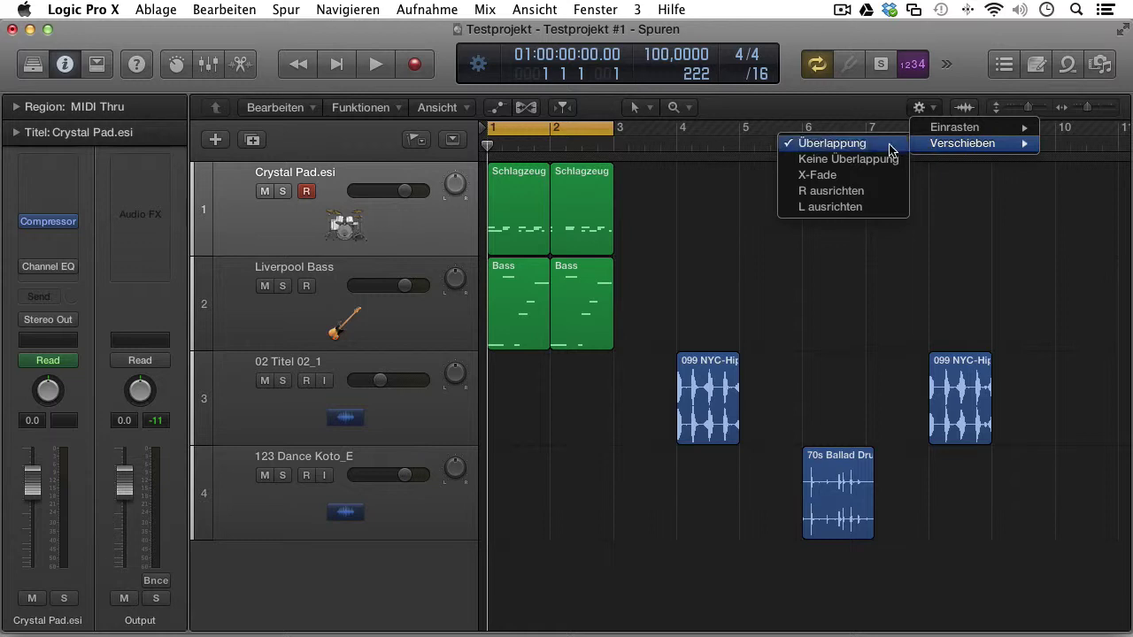
{"action": "left_click", "coordinate": [897, 328]}
{"action": "left_click_drag", "start_coordinate": [950, 367], "coordinate": [741, 374]}
Bring each of the two overlapping NYC-HipHop regions to the front alternately, then move the second one clear, to just before bar 7.
{"action": "left_click", "coordinate": [703, 365]}
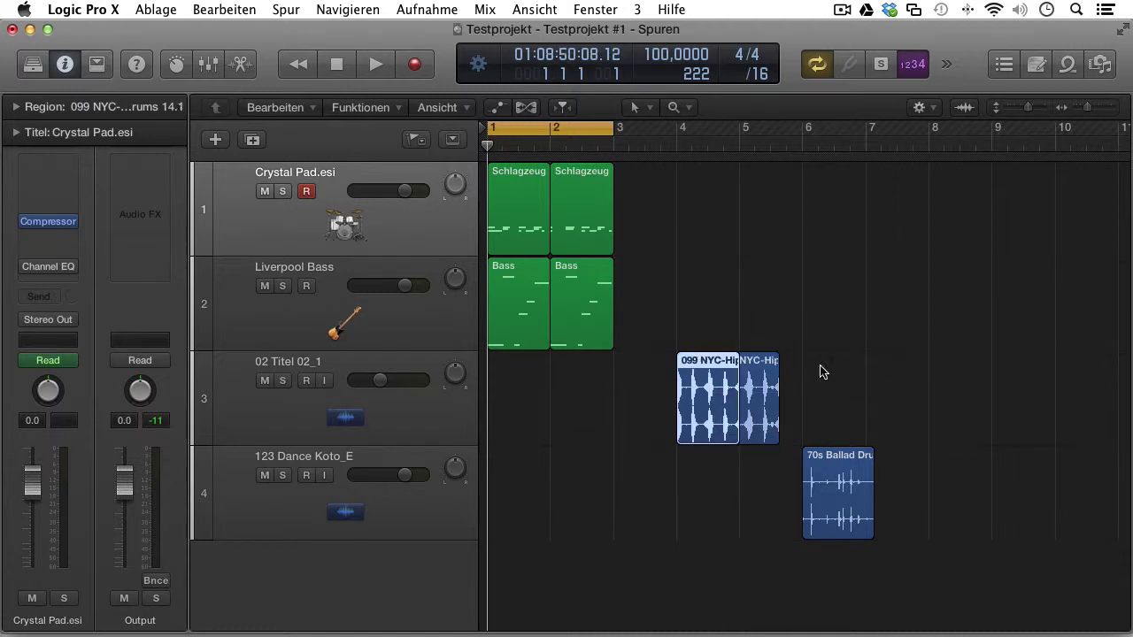
{"action": "left_click", "coordinate": [752, 362]}
{"action": "left_click", "coordinate": [703, 362]}
{"action": "left_click", "coordinate": [758, 363]}
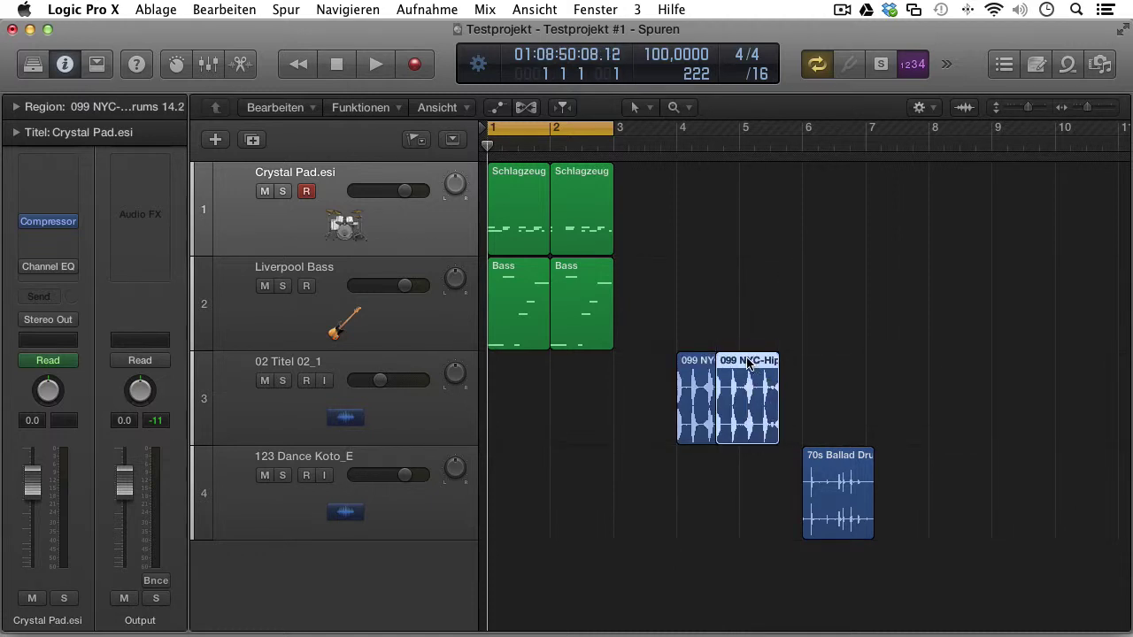
{"action": "left_click_drag", "start_coordinate": [745, 363], "coordinate": [876, 361]}
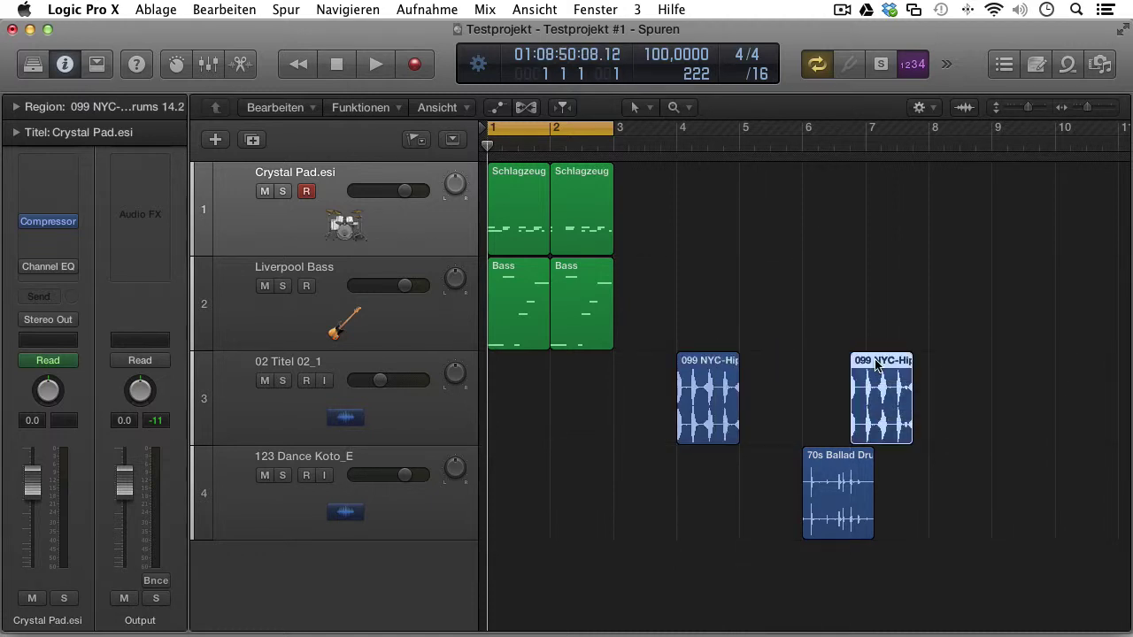
Set the drag mode to Keine Überlappung and trim the two NYC-HipHop regions by moving each over the other and apart again.
{"action": "left_click", "coordinate": [920, 107]}
{"action": "left_click", "coordinate": [868, 157]}
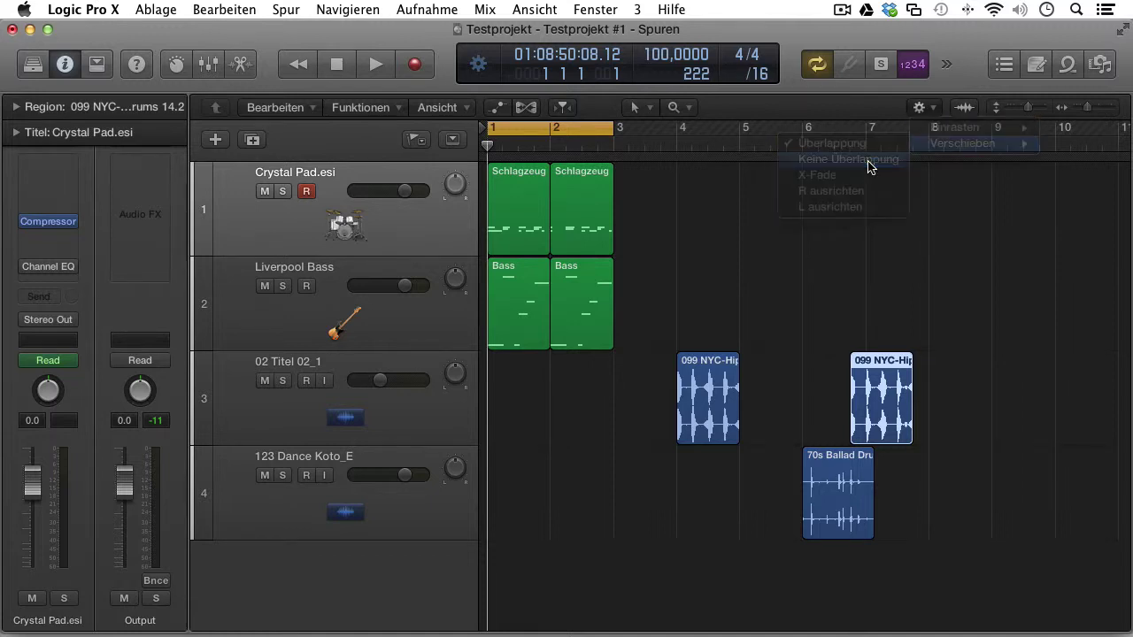
{"action": "left_click_drag", "start_coordinate": [888, 364], "coordinate": [811, 362]}
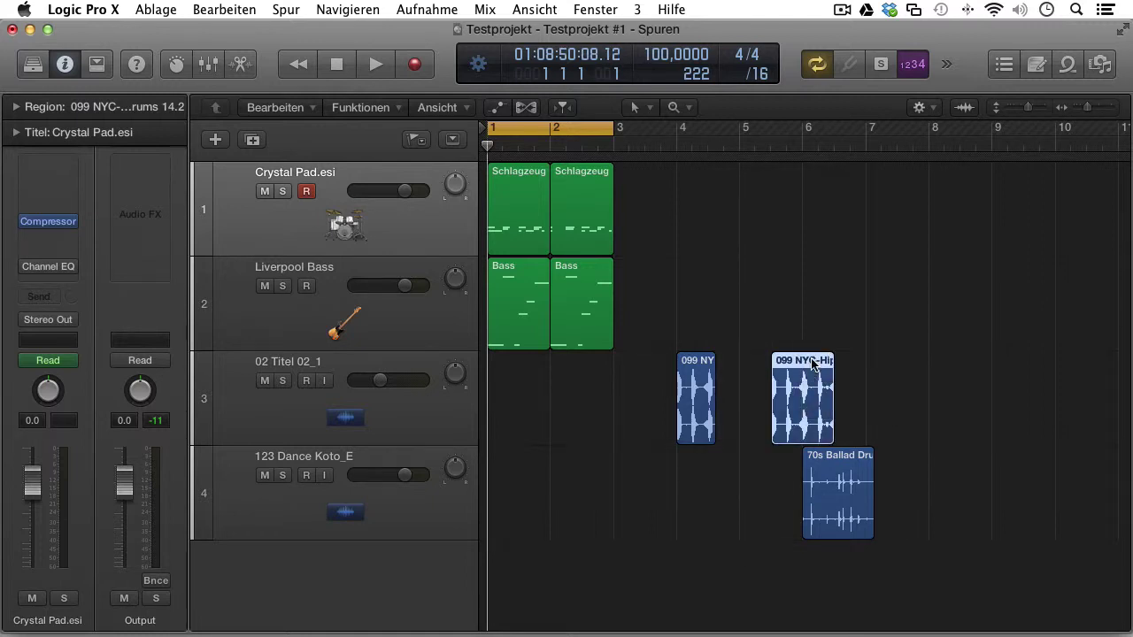
{"action": "left_click_drag", "start_coordinate": [708, 362], "coordinate": [733, 350]}
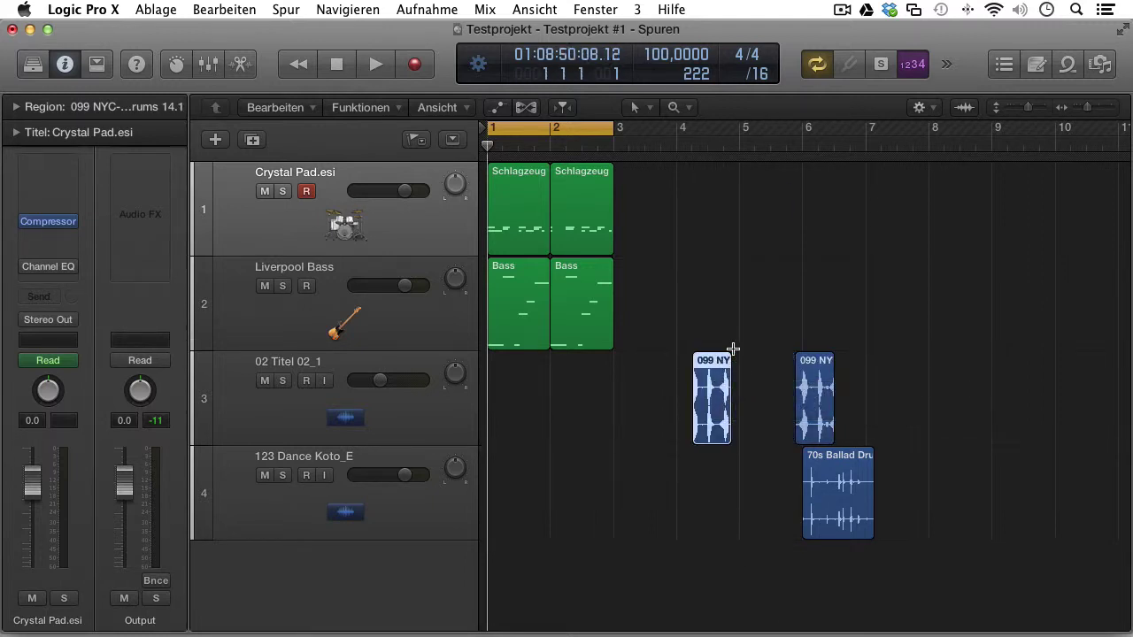
Set the drag mode to X-Fade, crossfade the second NYC-HipHop region with the first, and separate it again to just after bar 5.
{"action": "left_click", "coordinate": [925, 107]}
{"action": "mouse_move", "coordinate": [940, 145]}
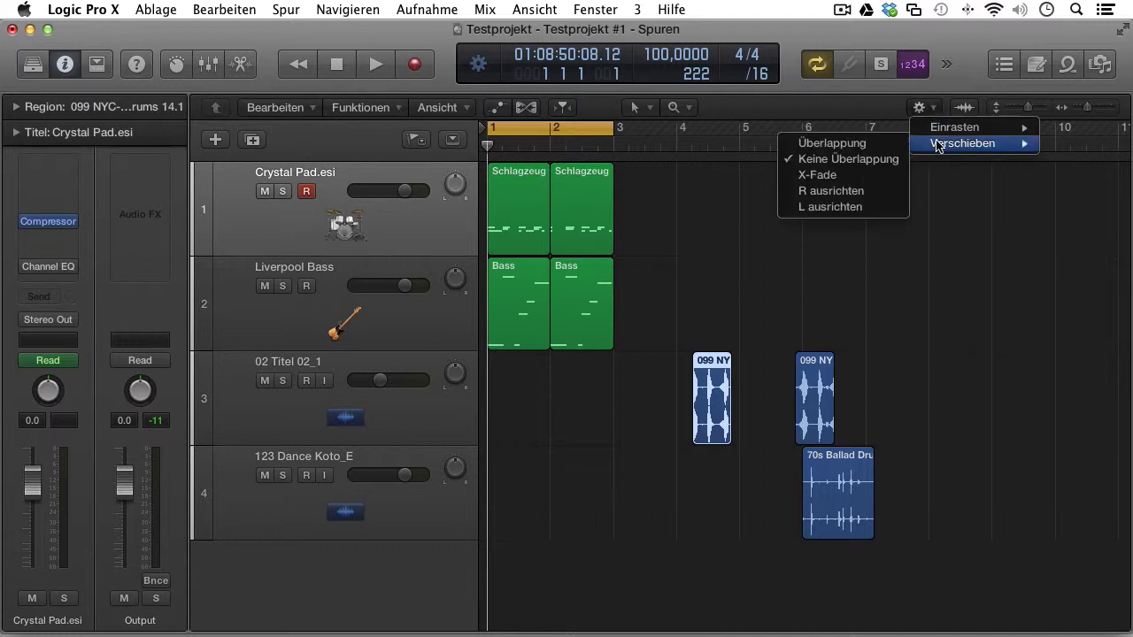
{"action": "left_click", "coordinate": [836, 175]}
{"action": "left_click_drag", "start_coordinate": [816, 385], "coordinate": [740, 379]}
{"action": "left_click_drag", "start_coordinate": [670, 324], "coordinate": [772, 475]}
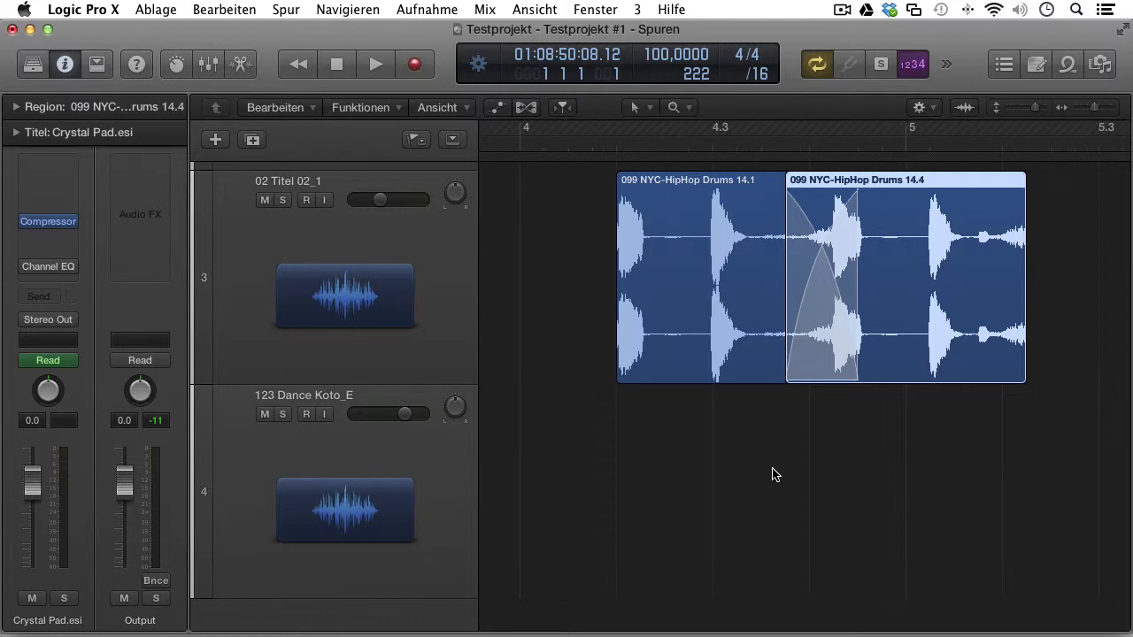
{"action": "left_click_drag", "start_coordinate": [885, 181], "coordinate": [1017, 182]}
{"action": "left_click", "coordinate": [875, 487], "text": "ctrl+alt"}
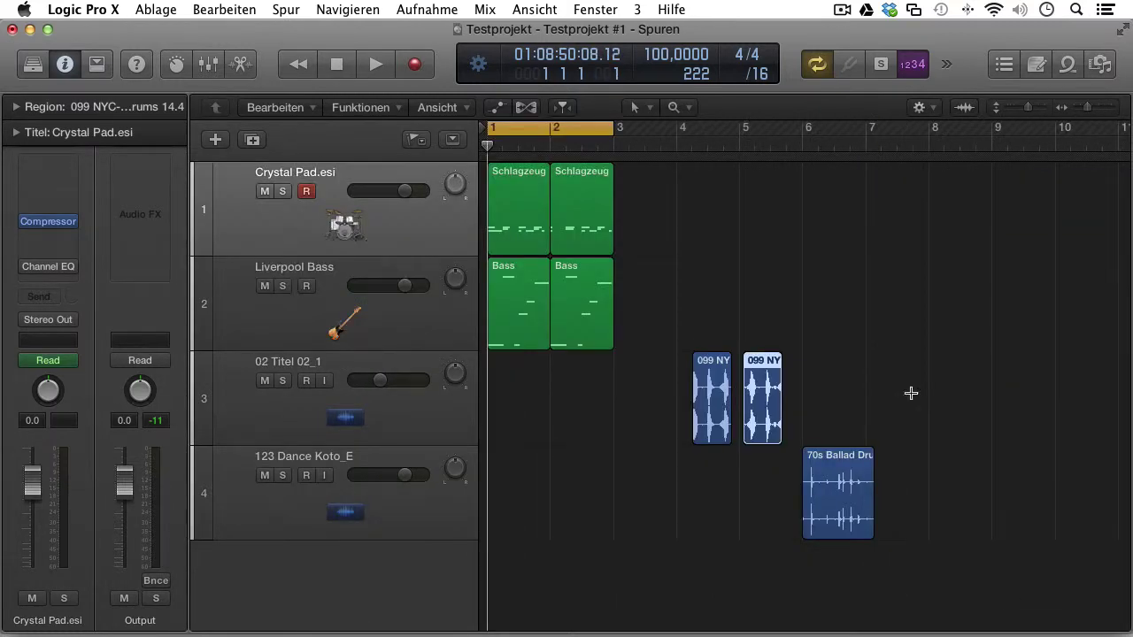
Set the drag mode to L ausrichten and line up the 70s Ballad Drums region and both NYC-HipHop regions without gaps on 02 Titel 02_1.
{"action": "left_click", "coordinate": [934, 108]}
{"action": "mouse_move", "coordinate": [961, 143]}
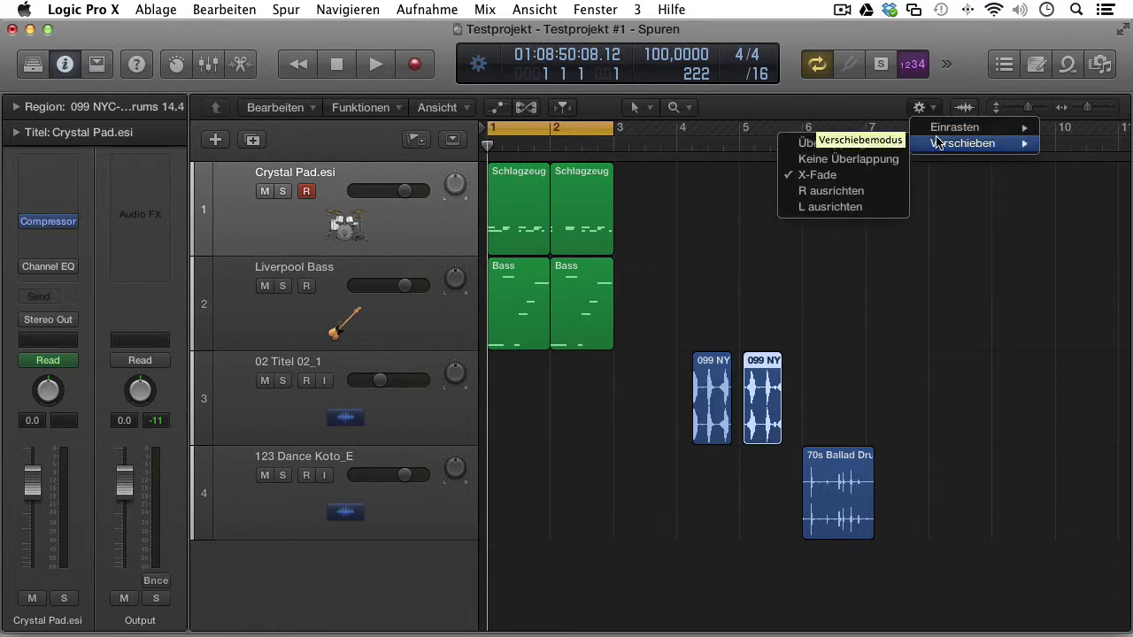
{"action": "left_click", "coordinate": [829, 214]}
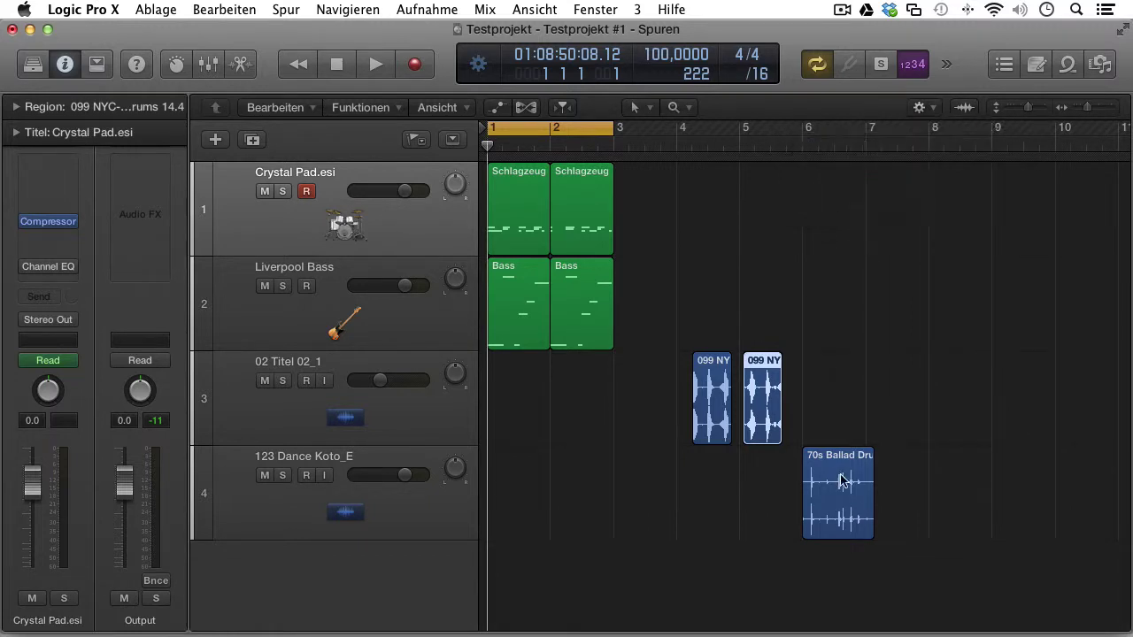
{"action": "left_click_drag", "start_coordinate": [833, 457], "coordinate": [804, 405]}
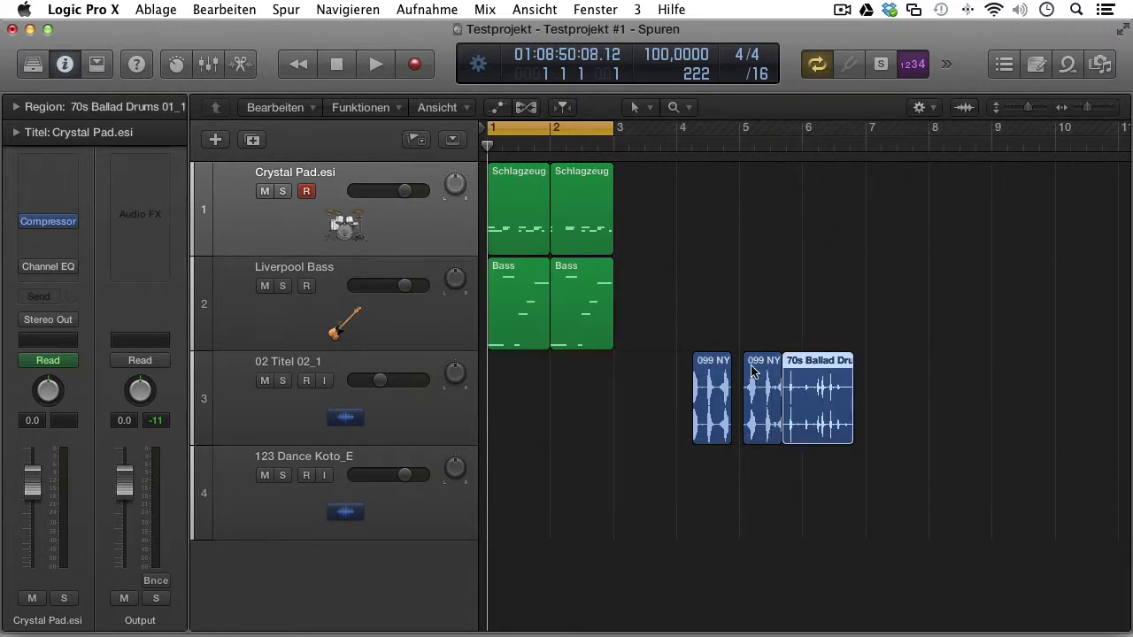
{"action": "left_click_drag", "start_coordinate": [760, 362], "coordinate": [796, 367]}
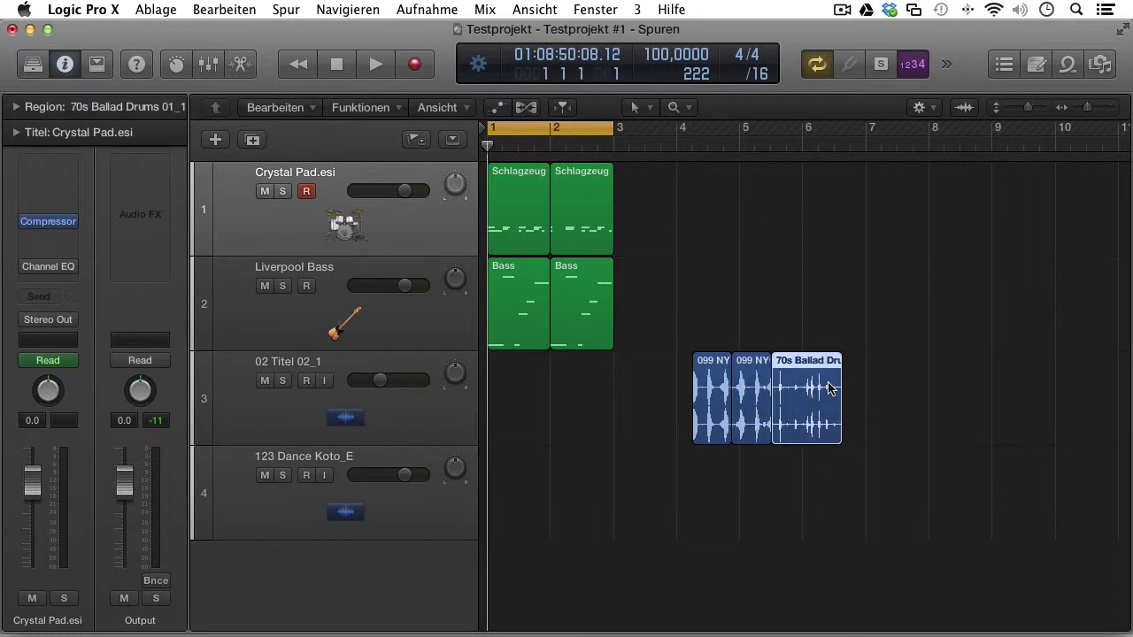
Delete the middle NYC-HipHop region and move the remaining one behind the 70s Ballad Drums region.
{"action": "left_click", "coordinate": [743, 367]}
{"action": "key", "text": "BackSpace"}
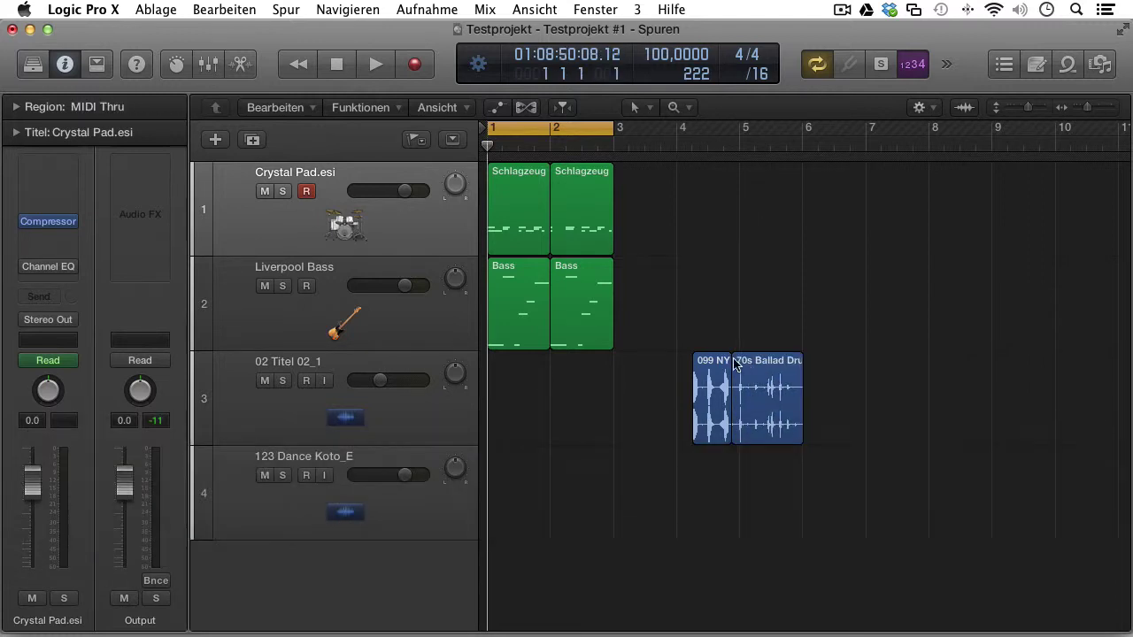
{"action": "left_click_drag", "start_coordinate": [717, 364], "coordinate": [863, 360]}
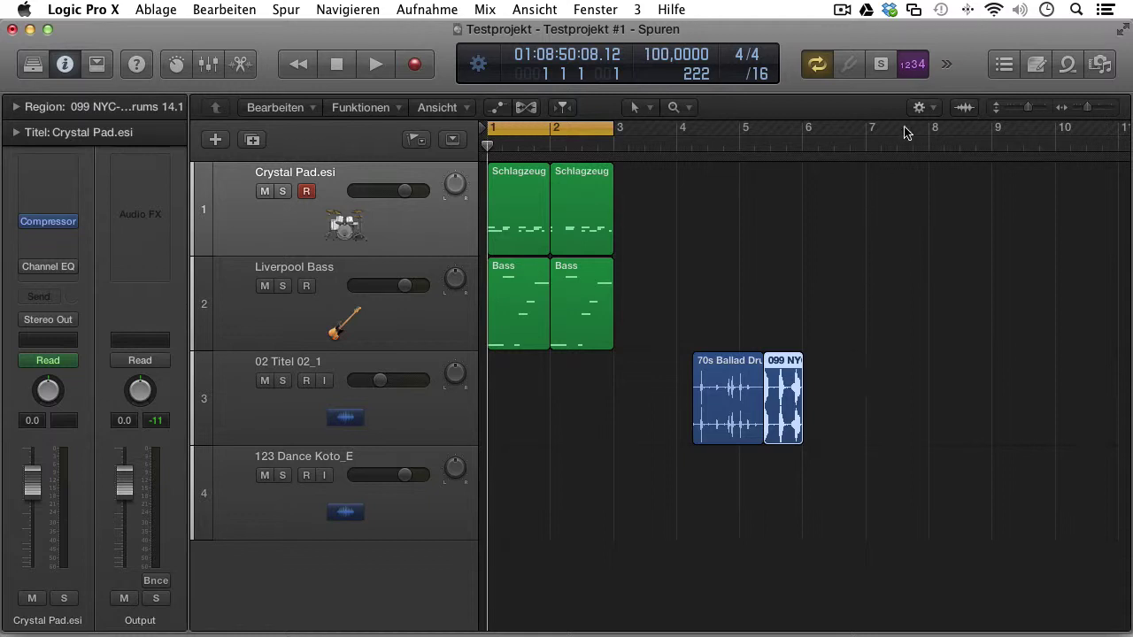
Set the drag mode to Überlappung, copy the 70s Ballad Drums region to end at bar 3, and move the original to just before bar 4.
{"action": "left_click", "coordinate": [935, 105]}
{"action": "mouse_move", "coordinate": [941, 144]}
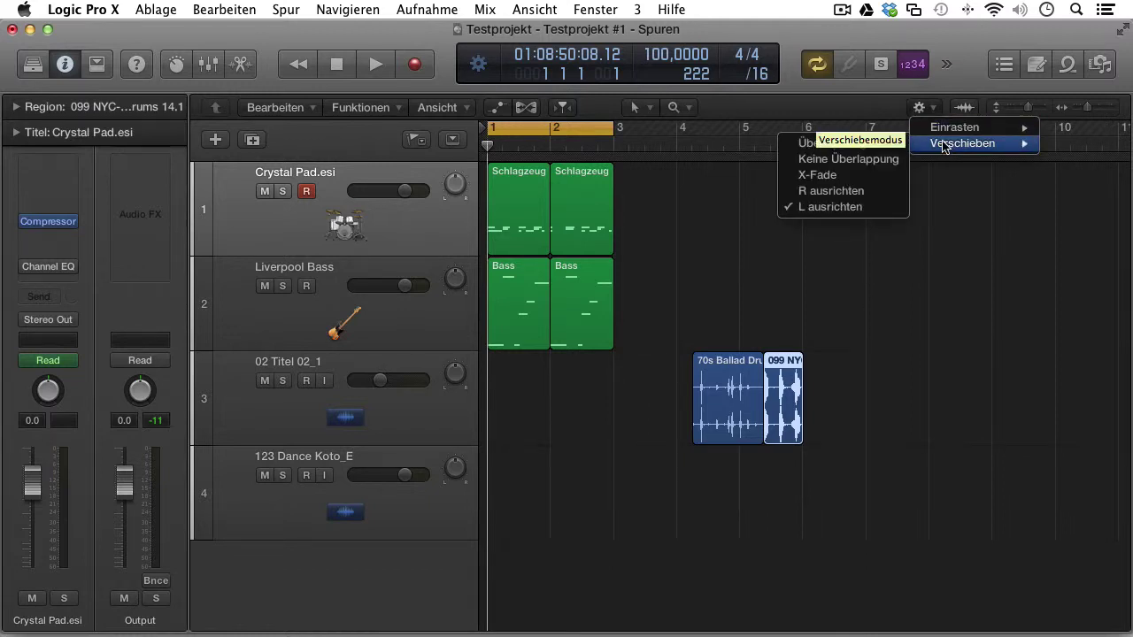
{"action": "left_click", "coordinate": [874, 145]}
{"action": "left_click", "coordinate": [704, 366]}
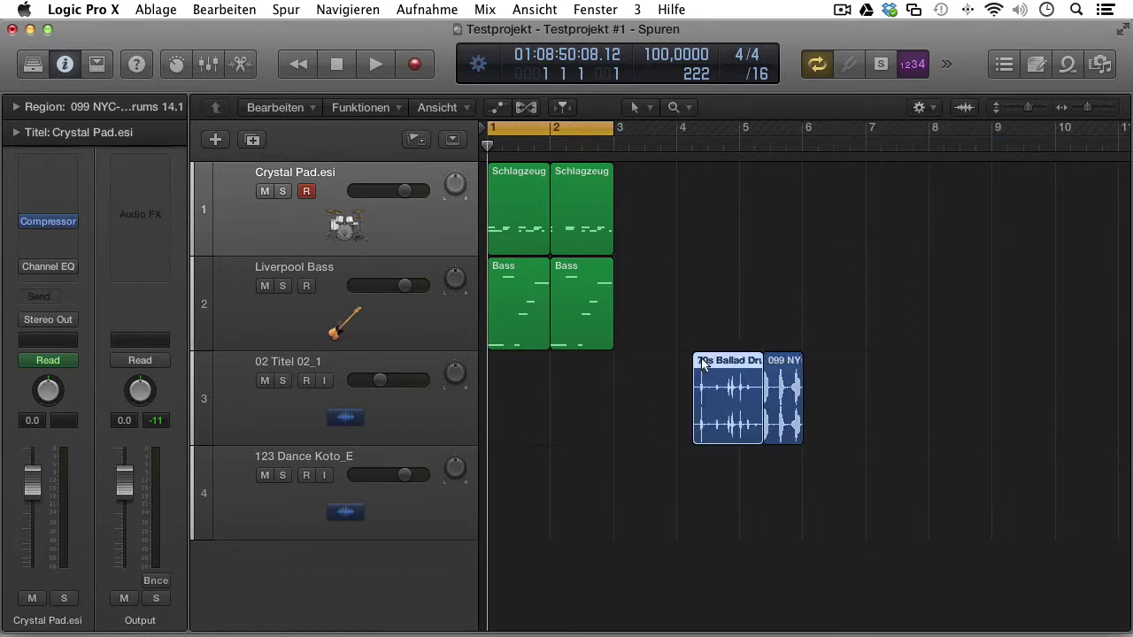
{"action": "left_click_drag", "start_coordinate": [722, 366], "coordinate": [573, 387]}
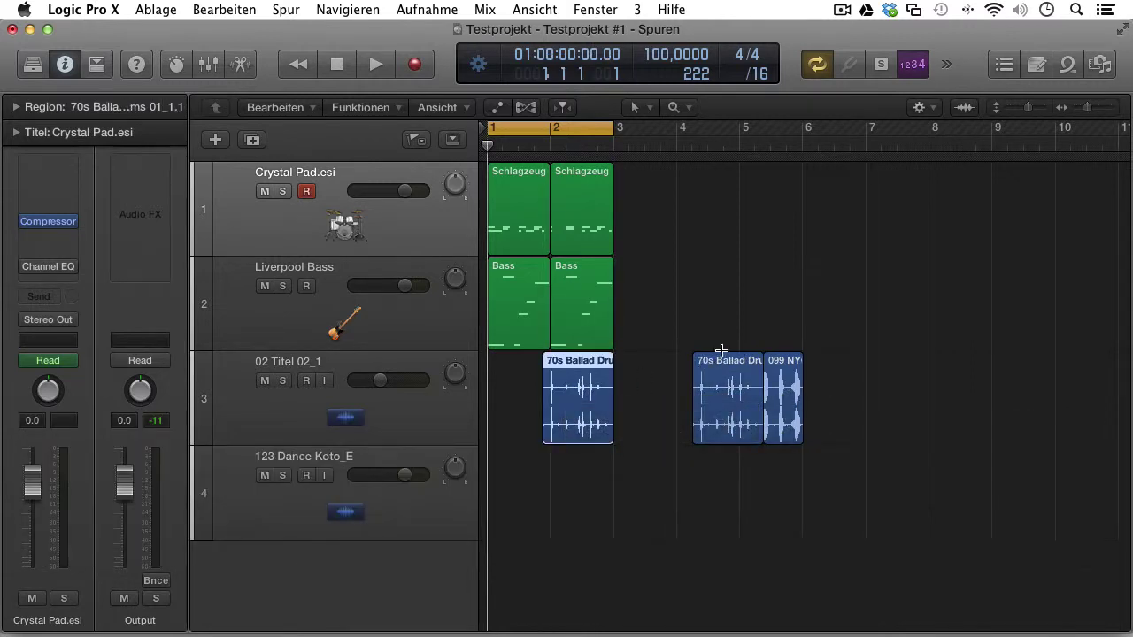
{"action": "left_click_drag", "start_coordinate": [721, 356], "coordinate": [687, 361]}
Set the drag mode to R ausrichten, align both 70s Ballad Drums regions against the NYC-HipHop region, and swap their order.
{"action": "left_click", "coordinate": [929, 107]}
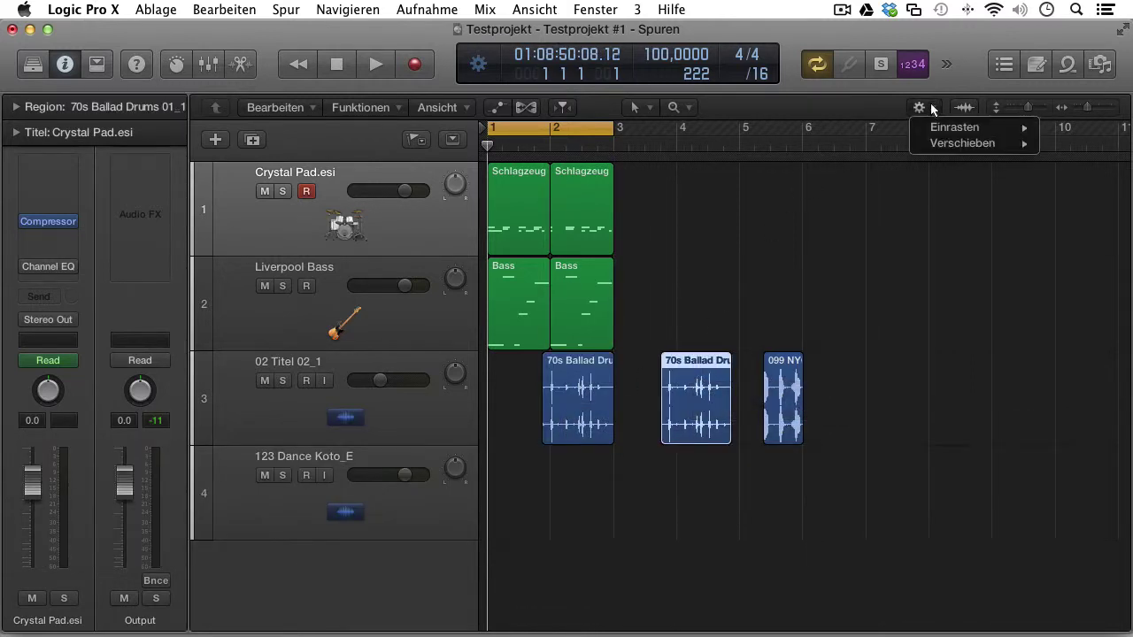
{"action": "mouse_move", "coordinate": [936, 145]}
{"action": "left_click", "coordinate": [822, 192]}
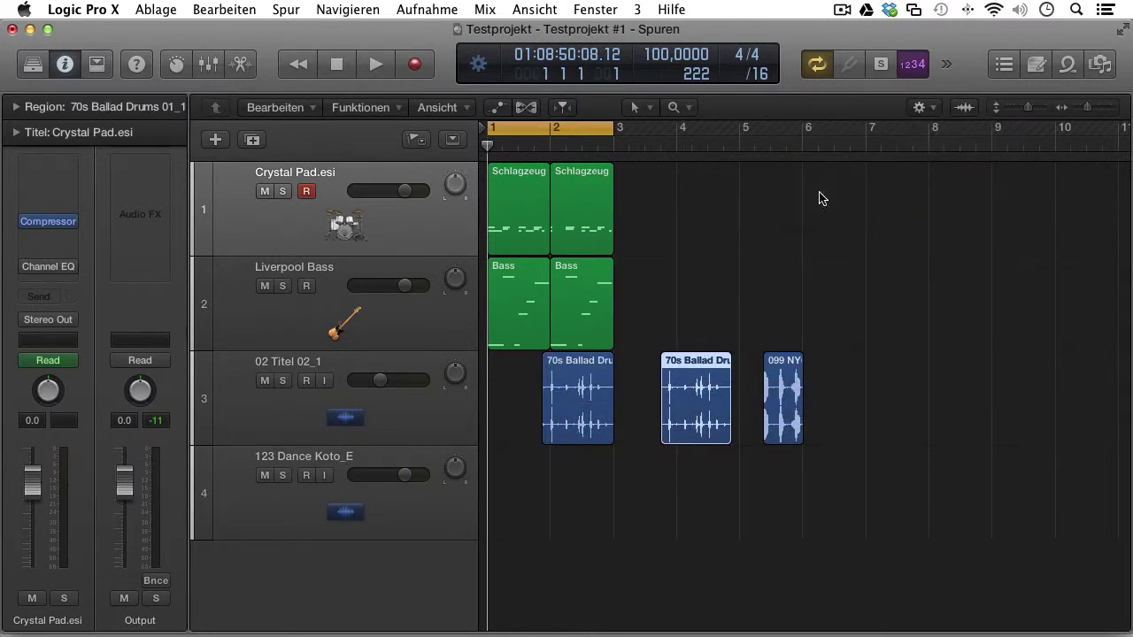
{"action": "left_click_drag", "start_coordinate": [696, 362], "coordinate": [717, 364]}
{"action": "left_click_drag", "start_coordinate": [584, 367], "coordinate": [585, 365]}
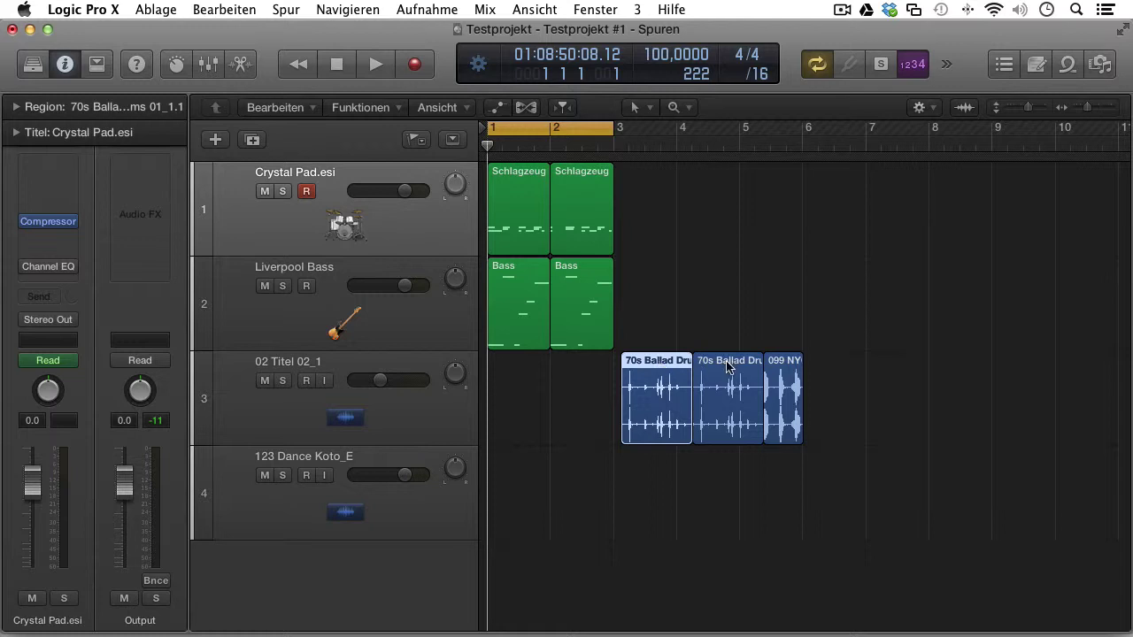
{"action": "left_click_drag", "start_coordinate": [726, 365], "coordinate": [629, 366]}
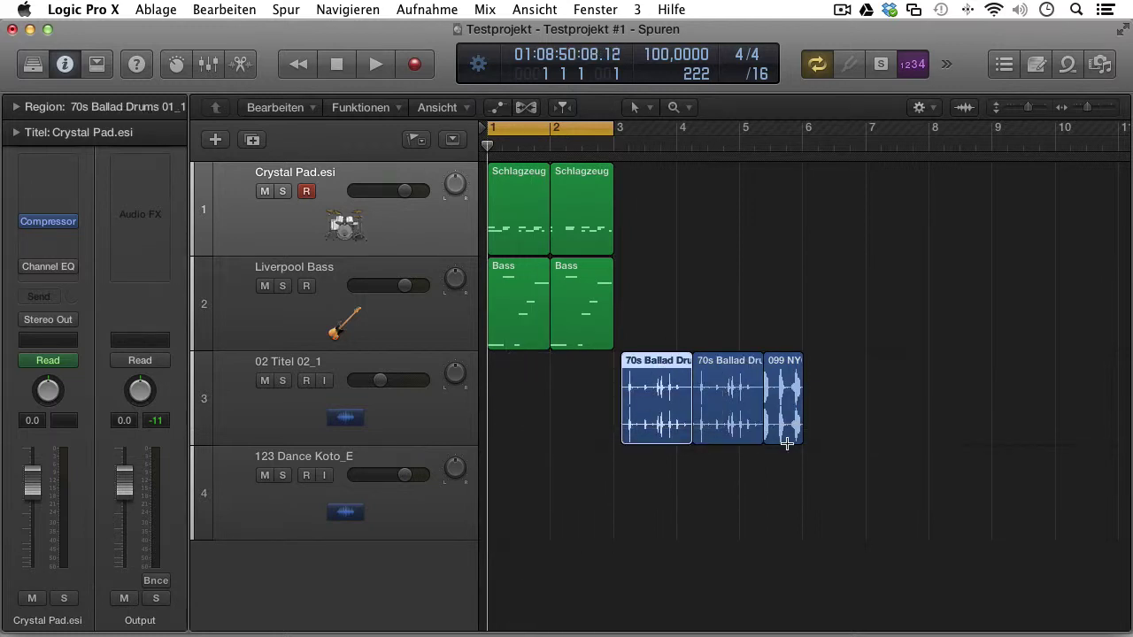